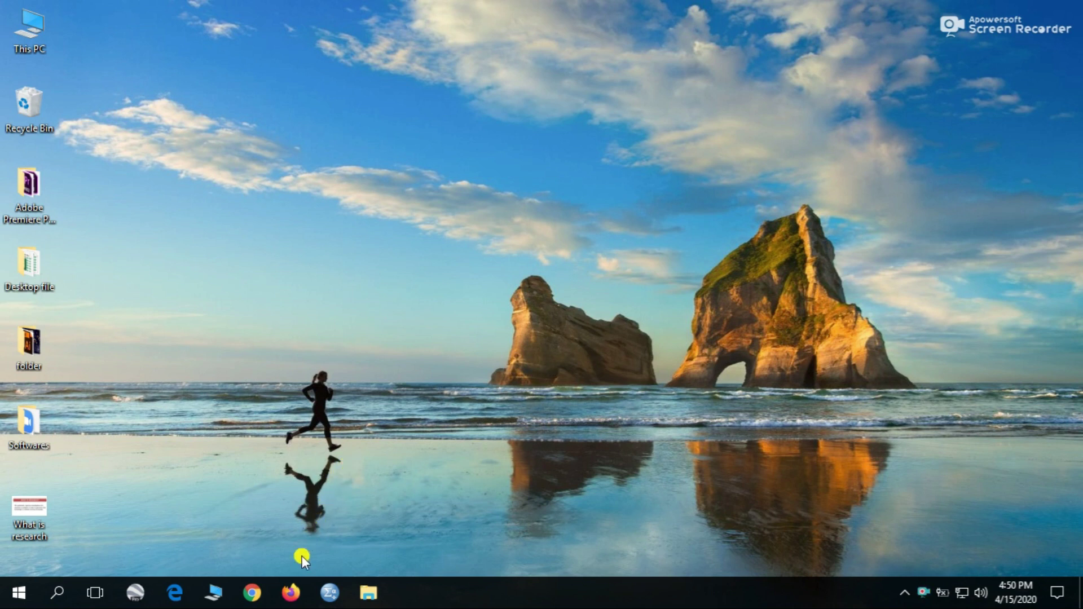
# - Launch Firefox, go to zoom.us, and start the free sign-up
pyautogui.click(292, 594)
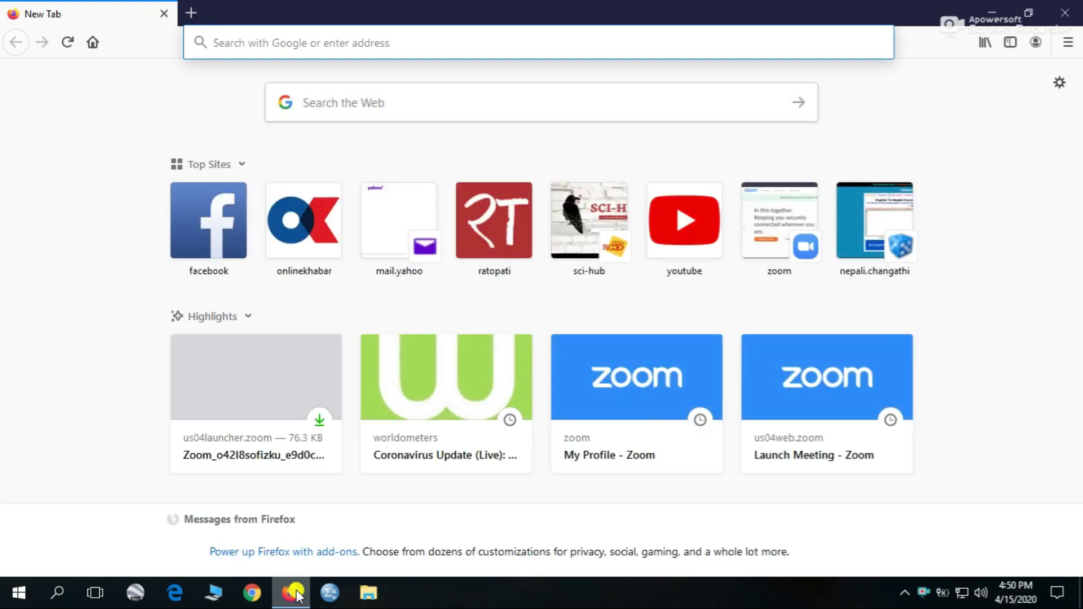
pyautogui.write('zoom')
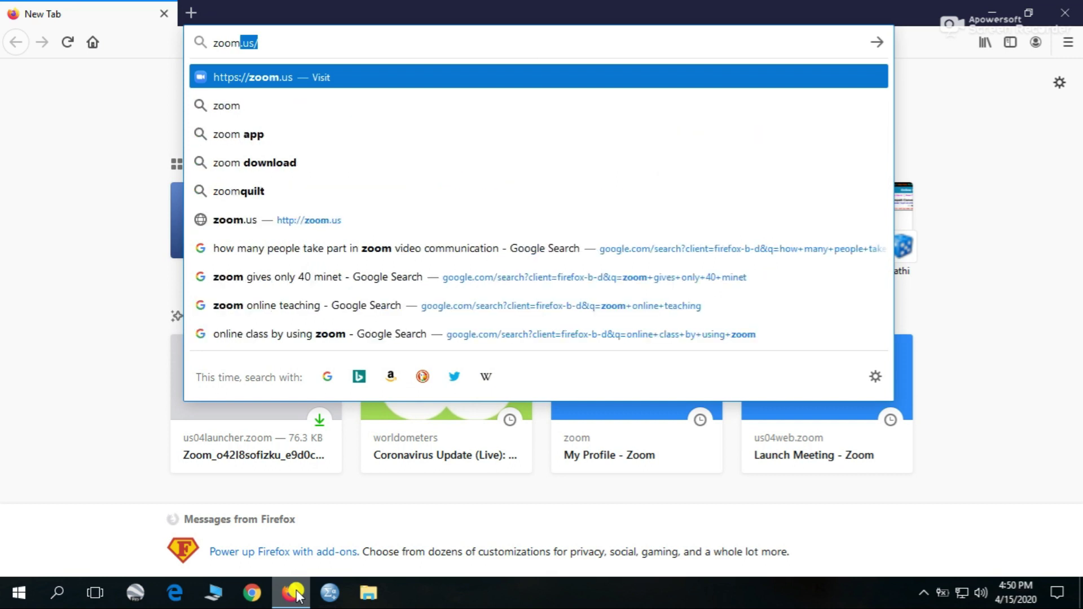
pyautogui.write('.ud')
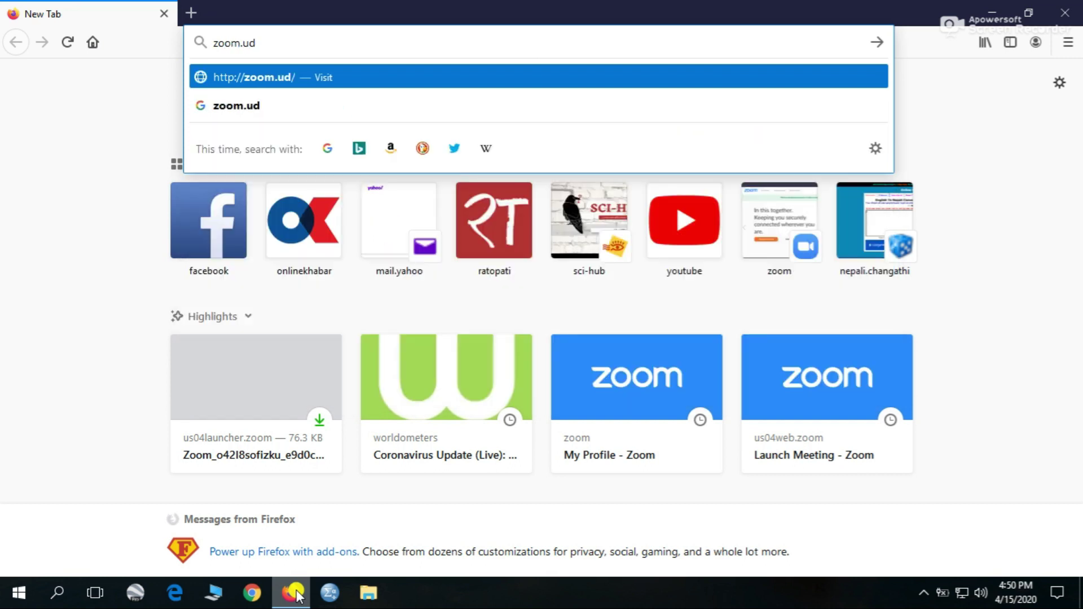
pyautogui.press('BackSpace')
pyautogui.write('s')
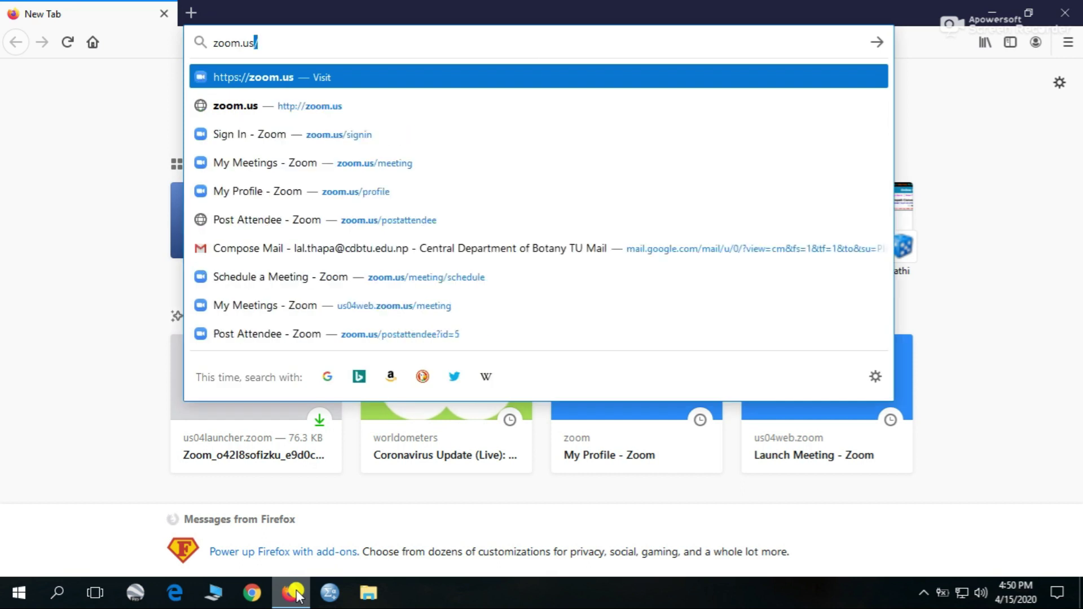
pyautogui.press('Return')
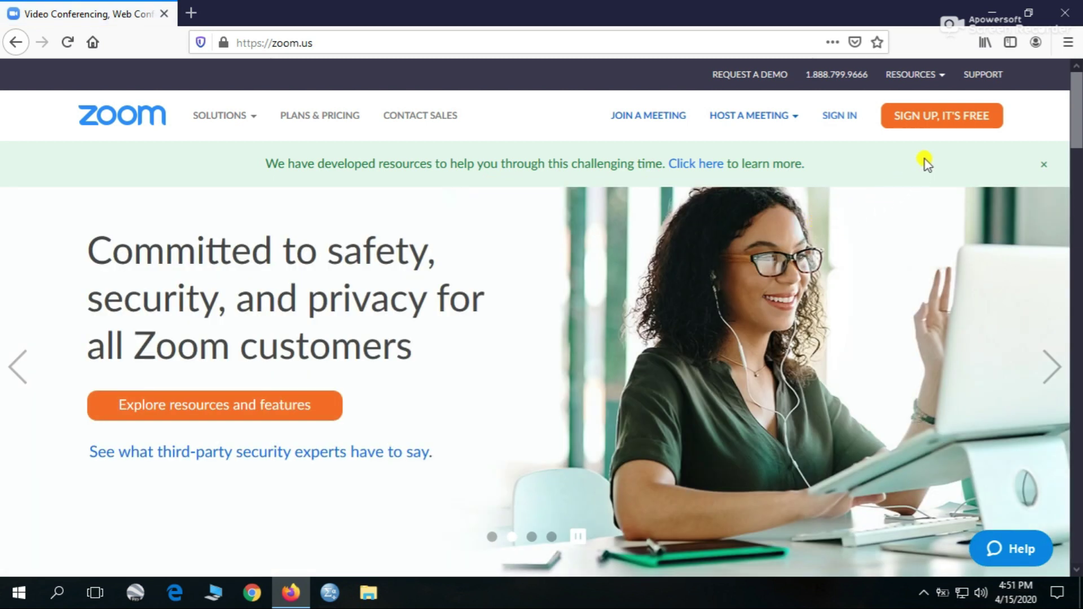
pyautogui.click(949, 120)
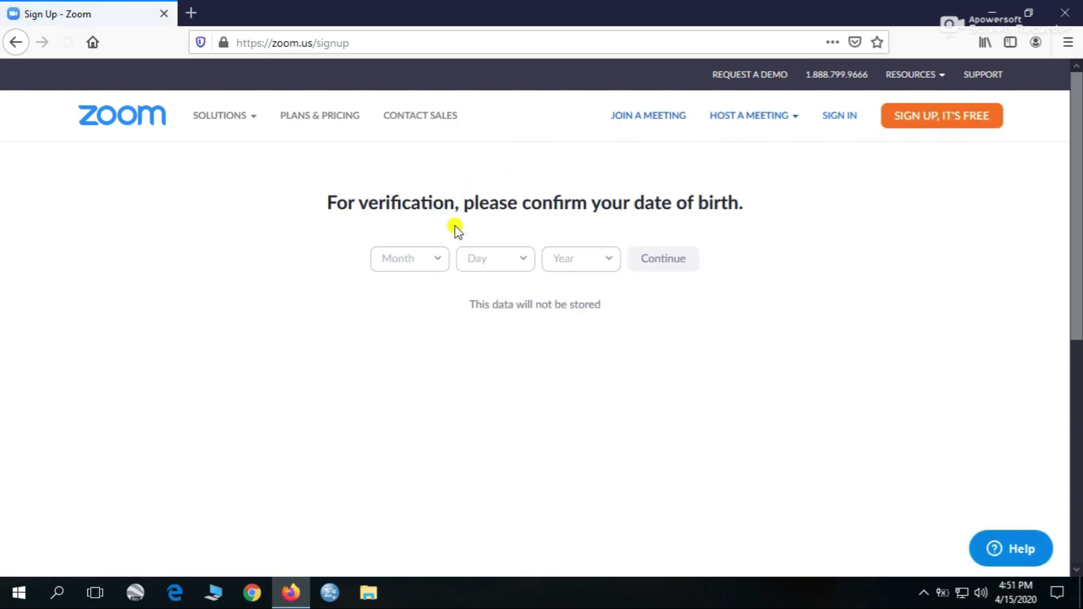
# - Confirm Jan 1, 1991 as the date of birth for sign-up verification
pyautogui.click(435, 261)
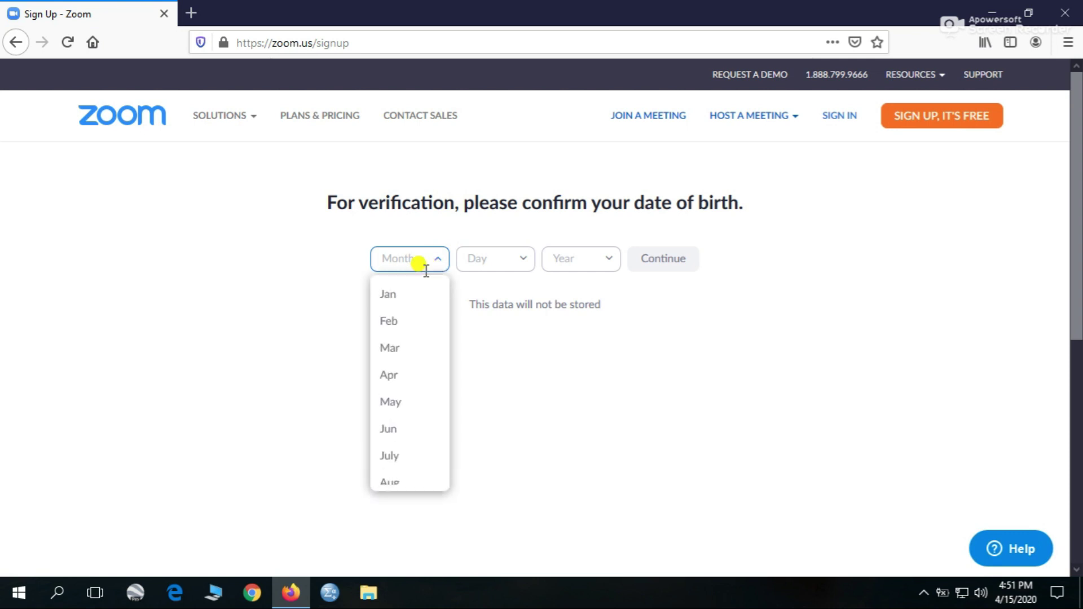
pyautogui.click(409, 297)
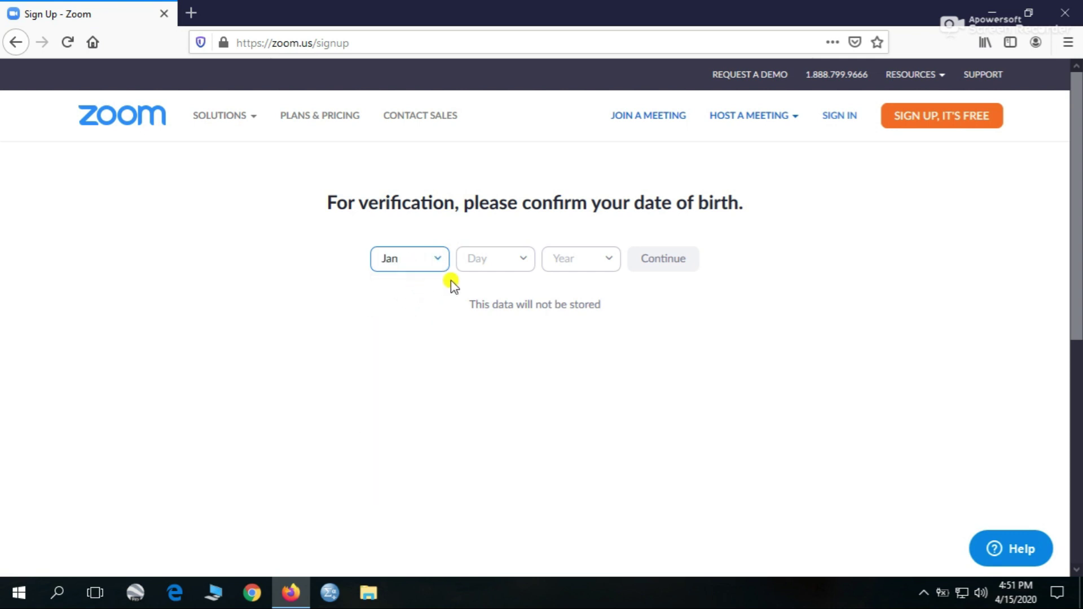
pyautogui.click(522, 267)
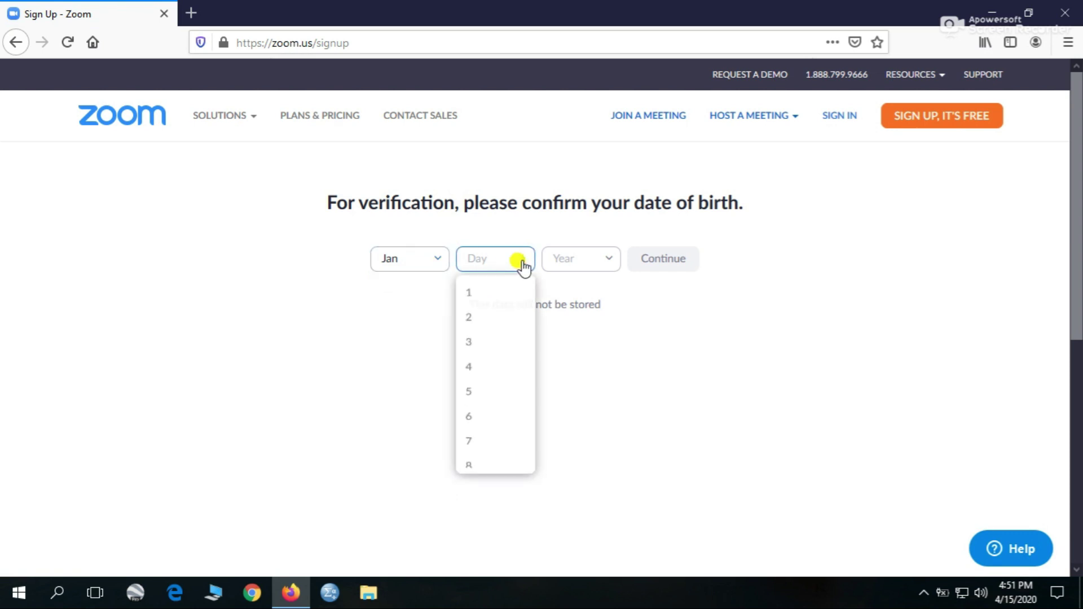
pyautogui.click(492, 292)
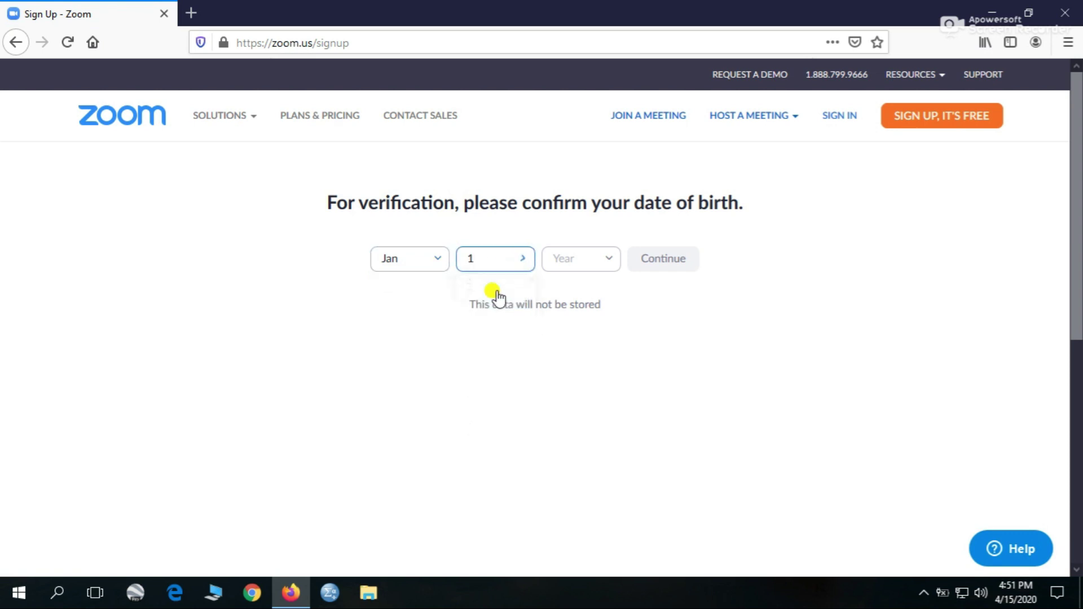
pyautogui.click(607, 261)
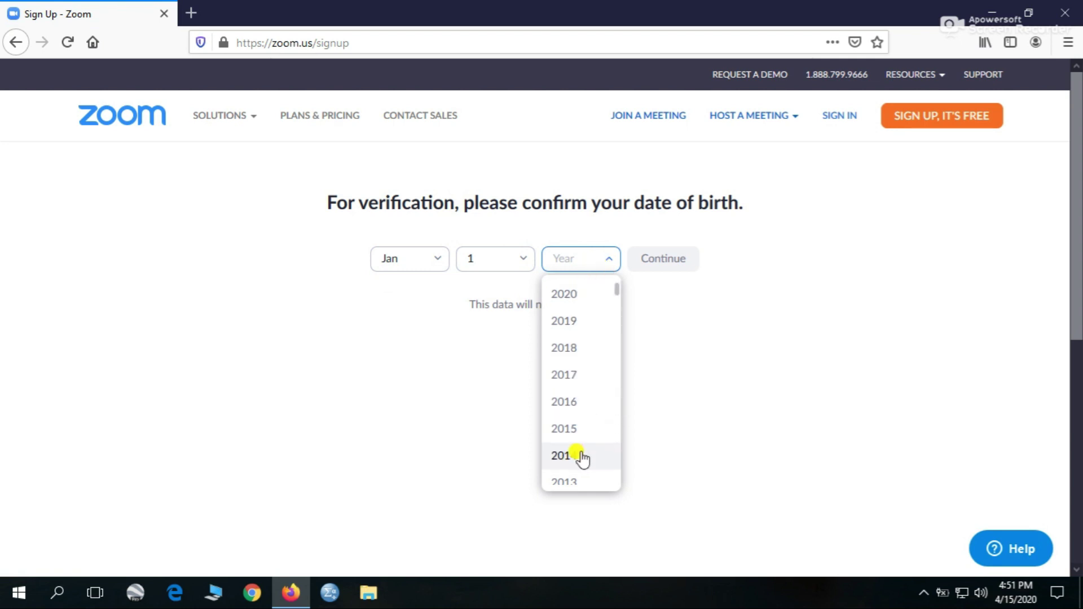
pyautogui.scroll(-5, 582, 460)
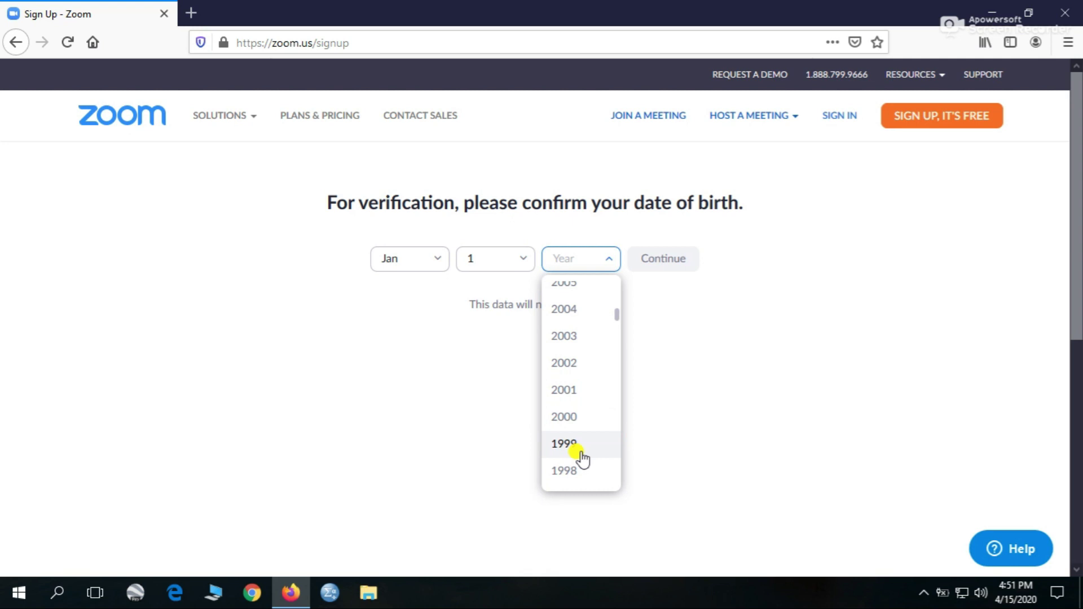
pyautogui.scroll(-3, 582, 460)
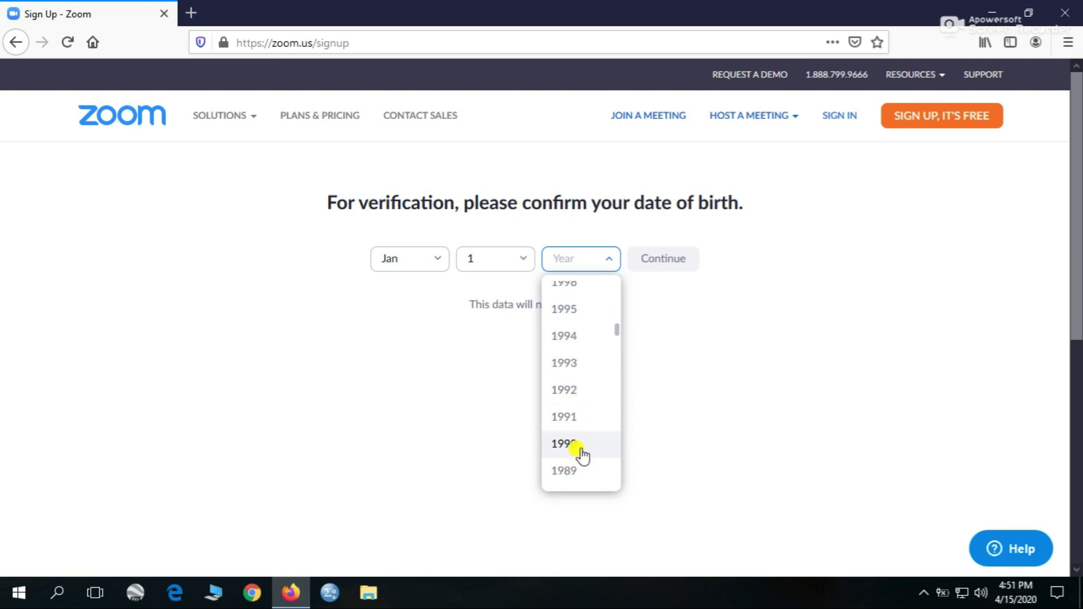
pyautogui.click(577, 425)
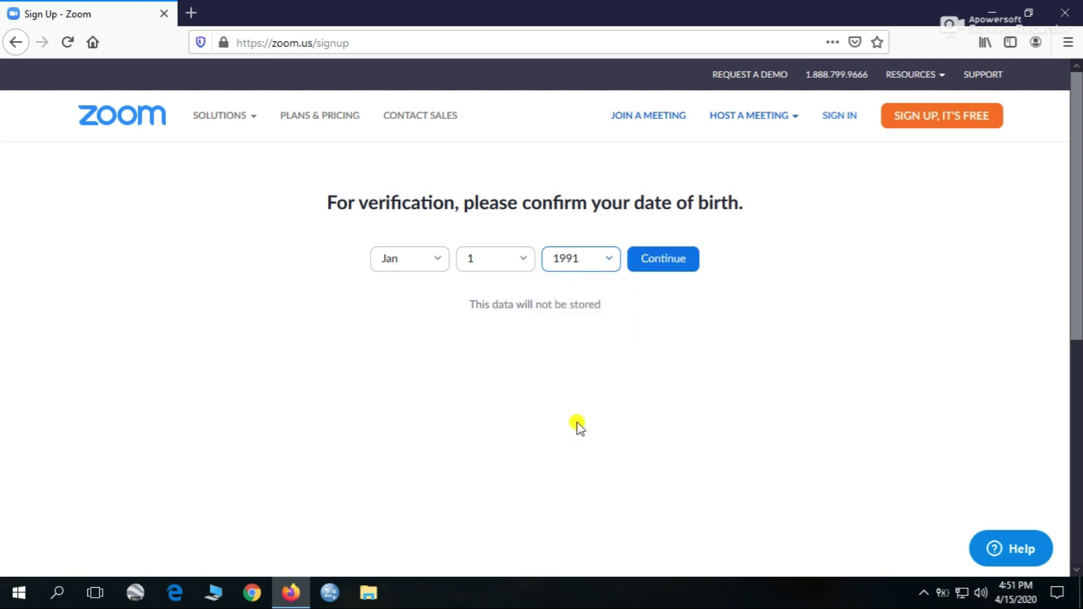
pyautogui.click(679, 270)
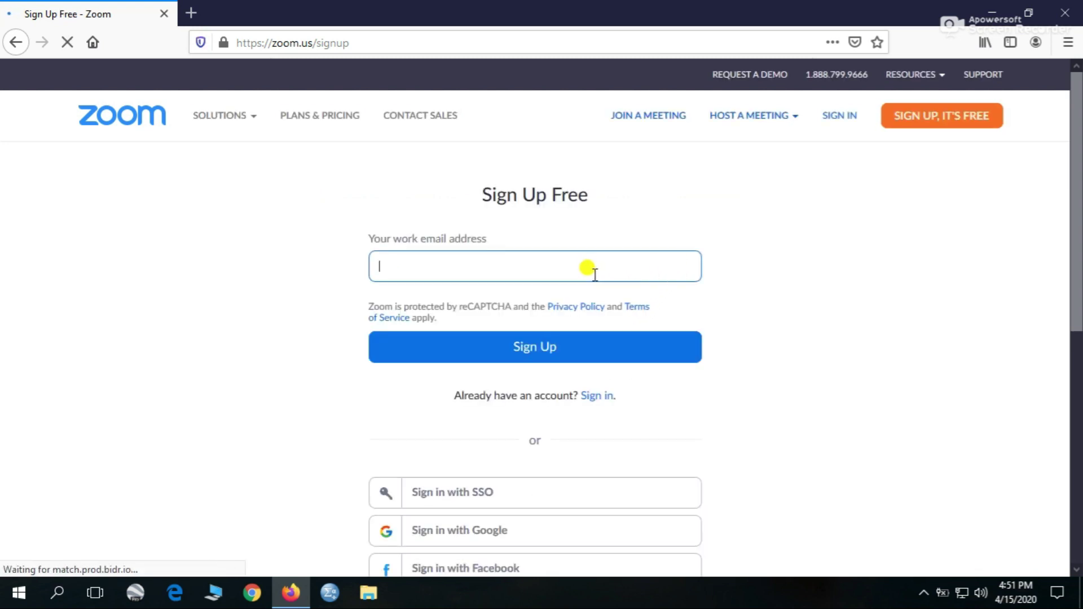
# - Sign up for Zoom with the saved Yahoo e-mail address from autocomplete
pyautogui.click(594, 274)
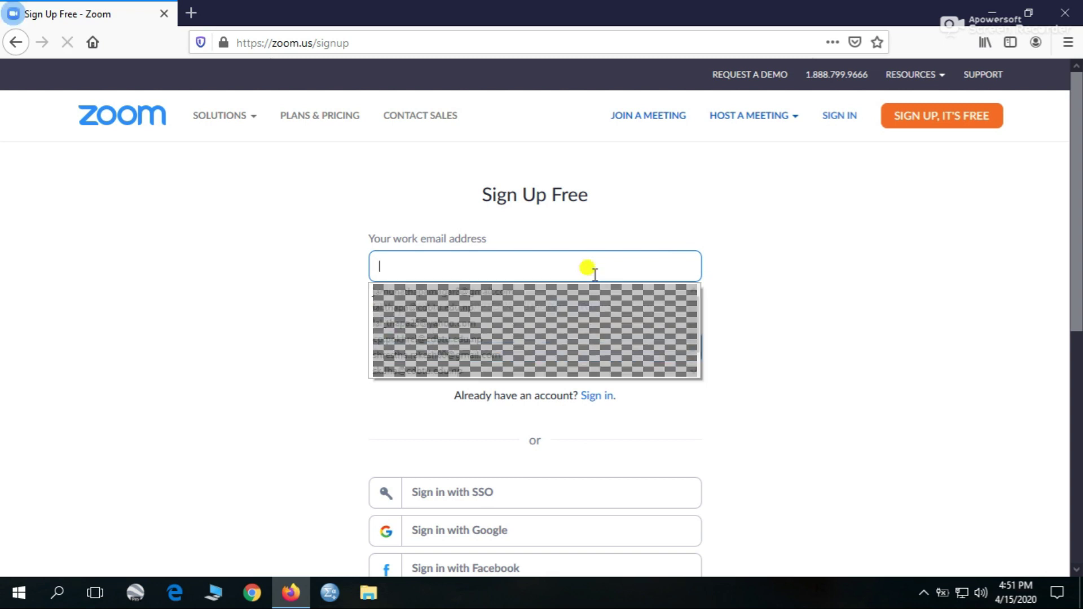
pyautogui.click(485, 323)
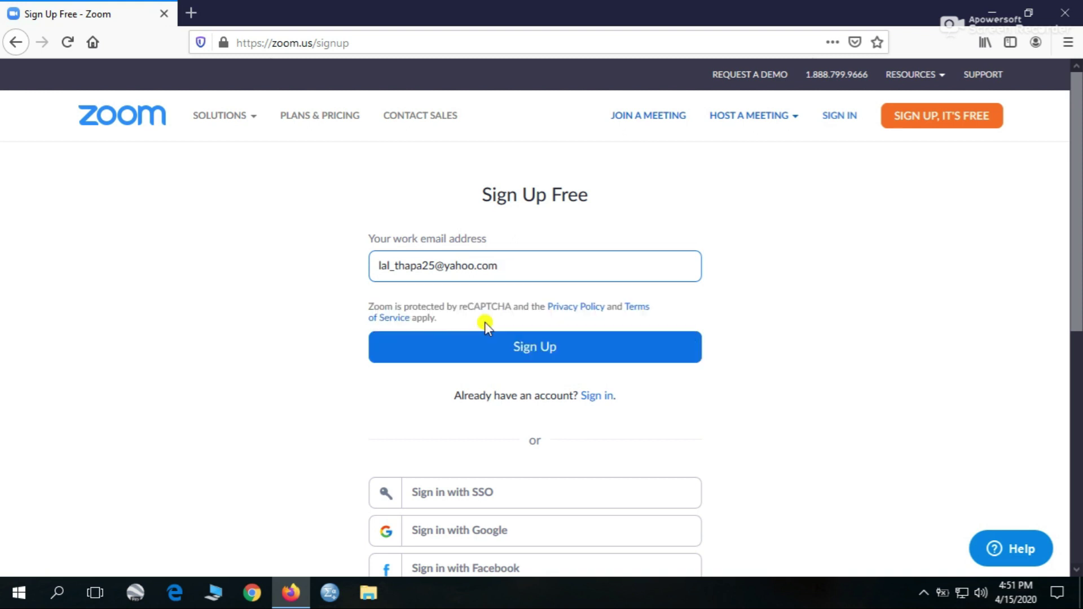
pyautogui.click(518, 344)
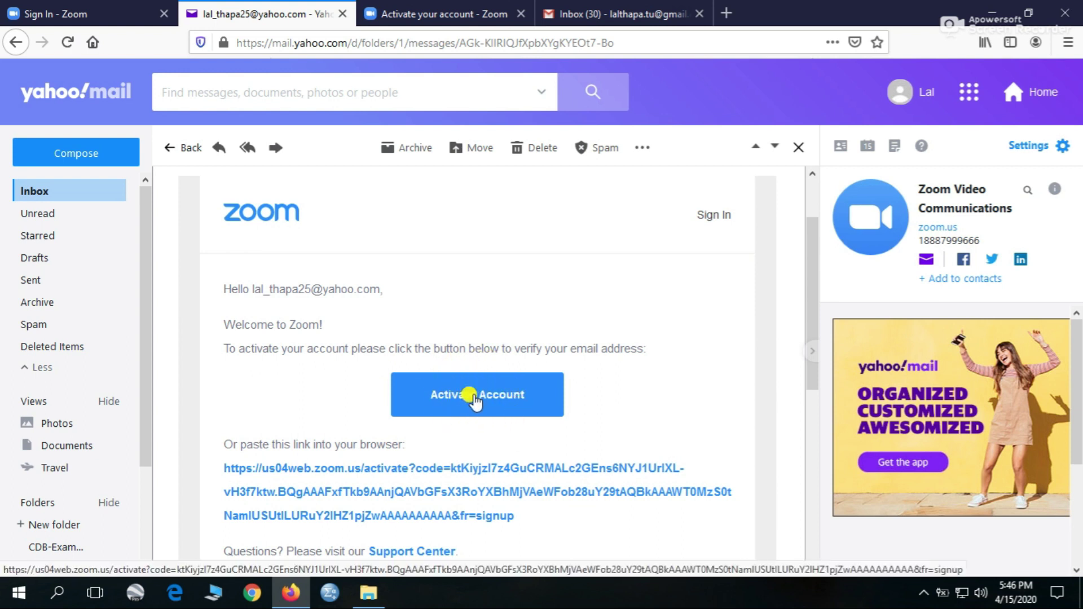
# - Activate the Zoom account from the welcome e-mail, then go to Zoom's sign-in page
pyautogui.click(476, 400)
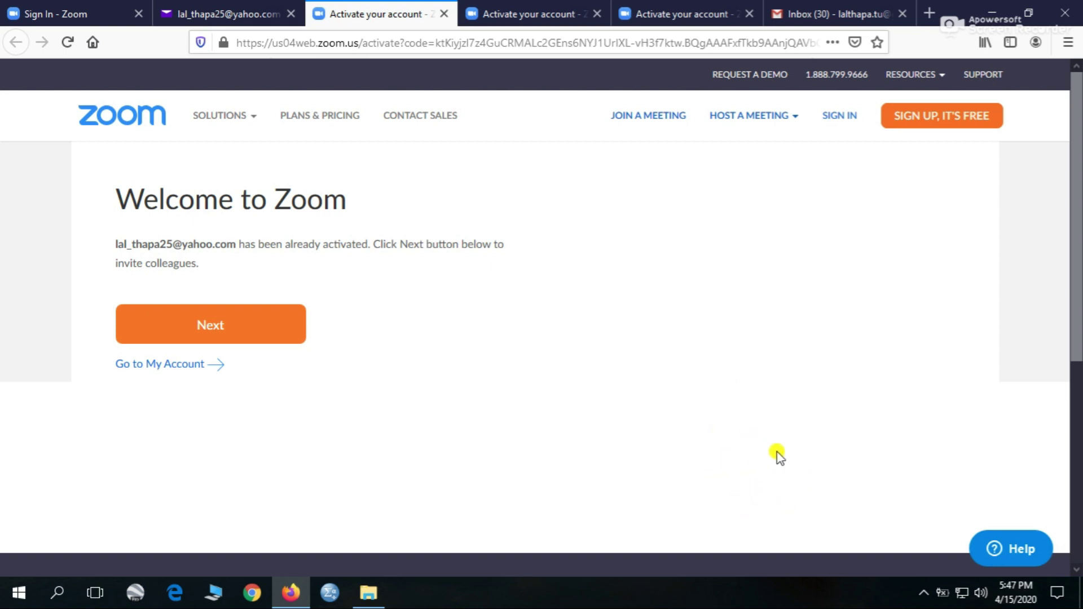
pyautogui.click(841, 120)
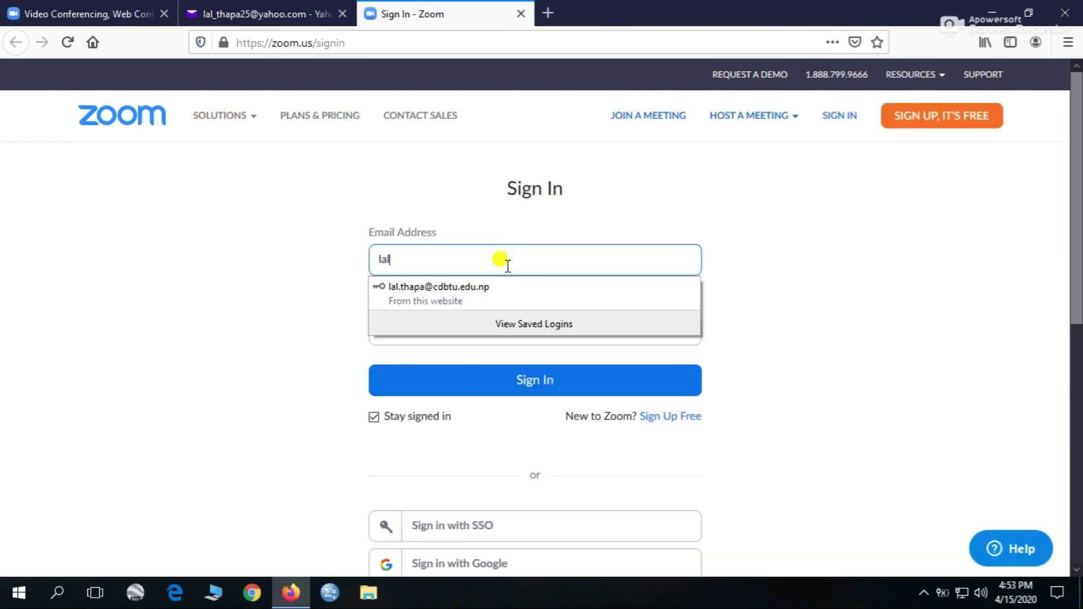
# - Sign in to Zoom with the Yahoo e-mail address and the account password
pyautogui.write('-')
pyautogui.press('BackSpace')
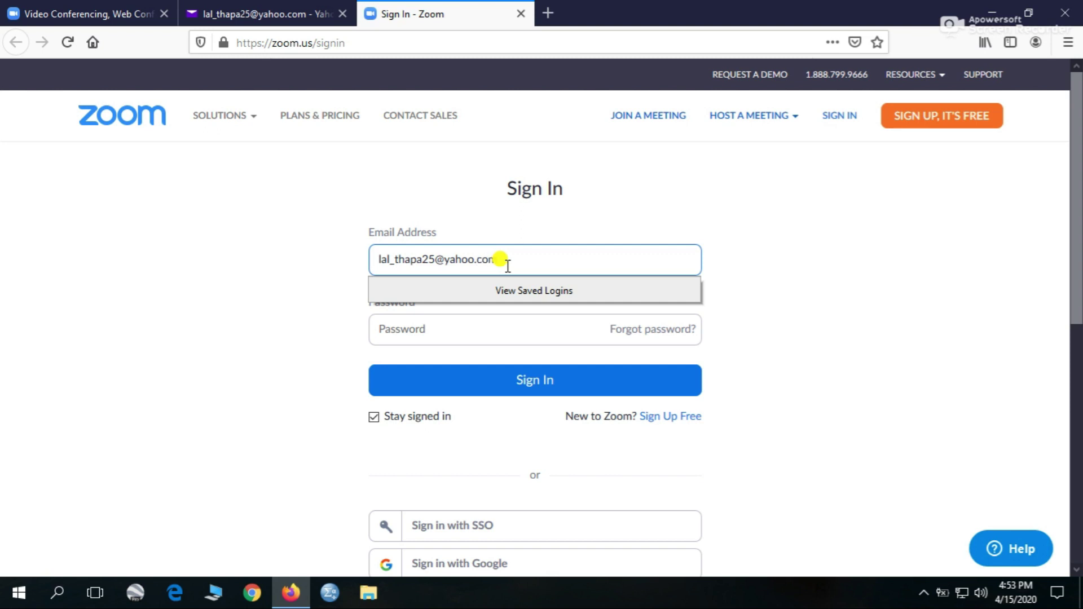
pyautogui.click(329, 305)
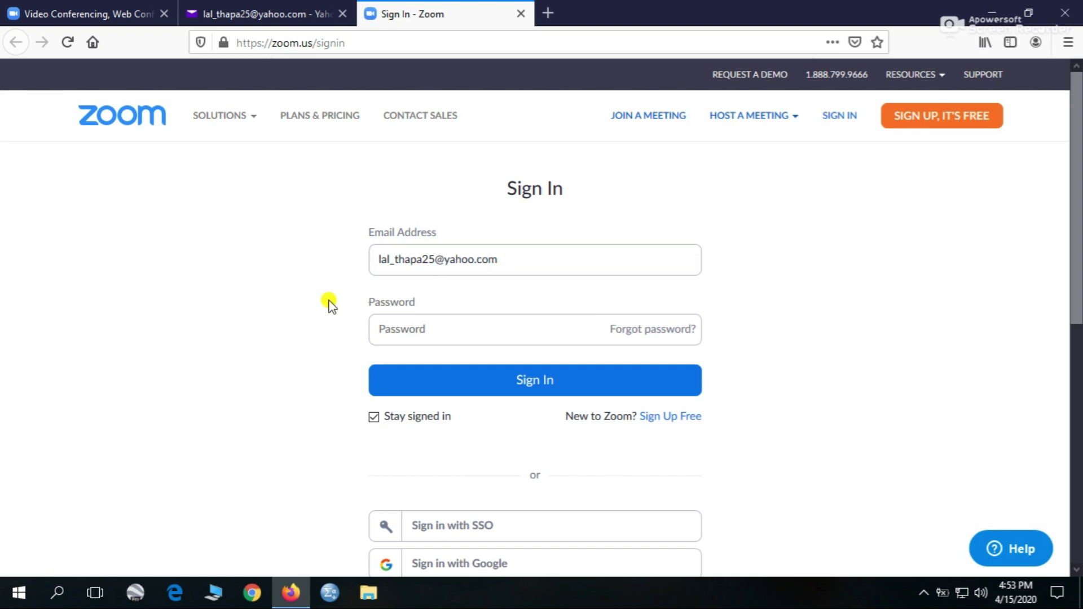
pyautogui.click(386, 326)
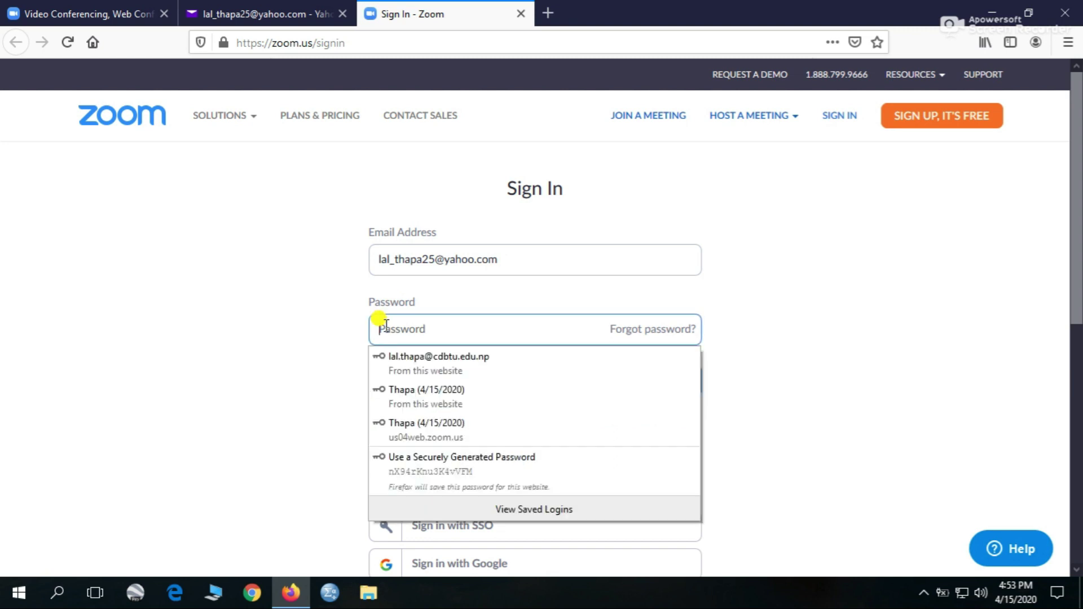
pyautogui.write('a')
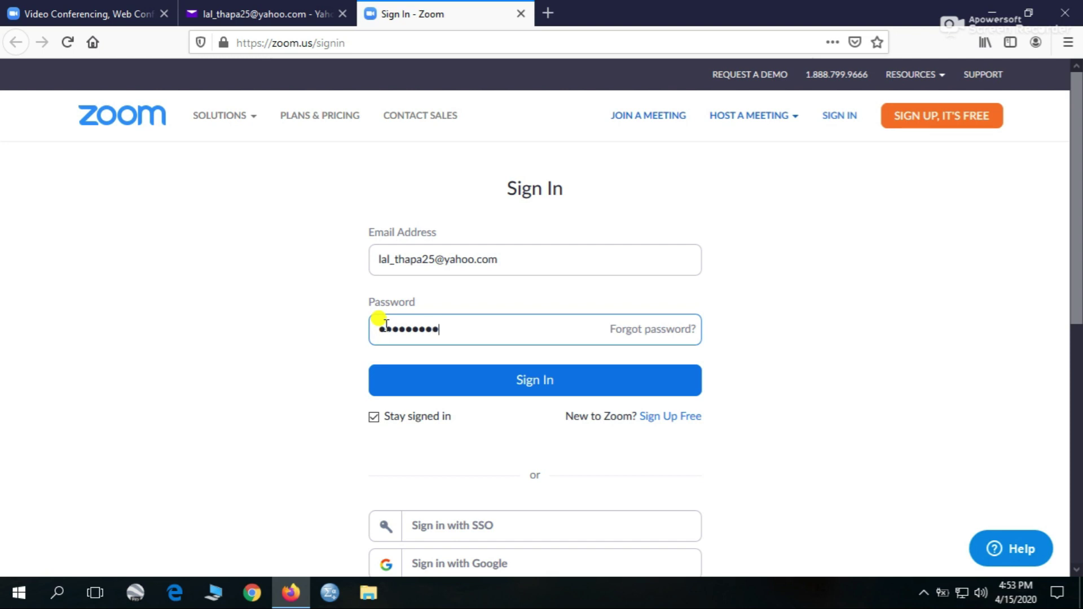
pyautogui.click(451, 381)
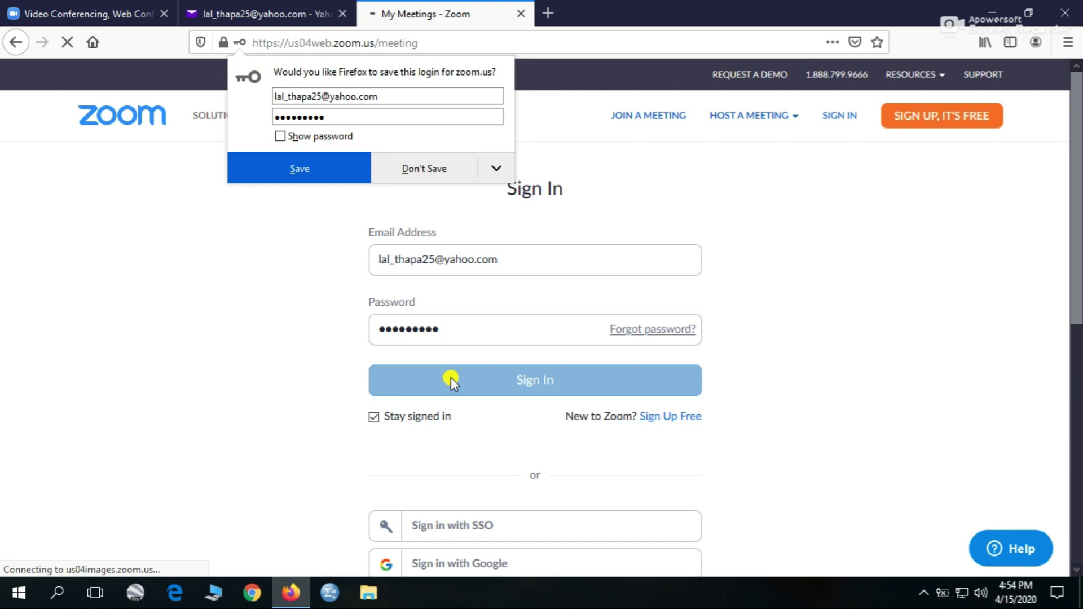
# - Decline saving the login and view the My Profile page, leaving the picture unchanged
pyautogui.click(443, 171)
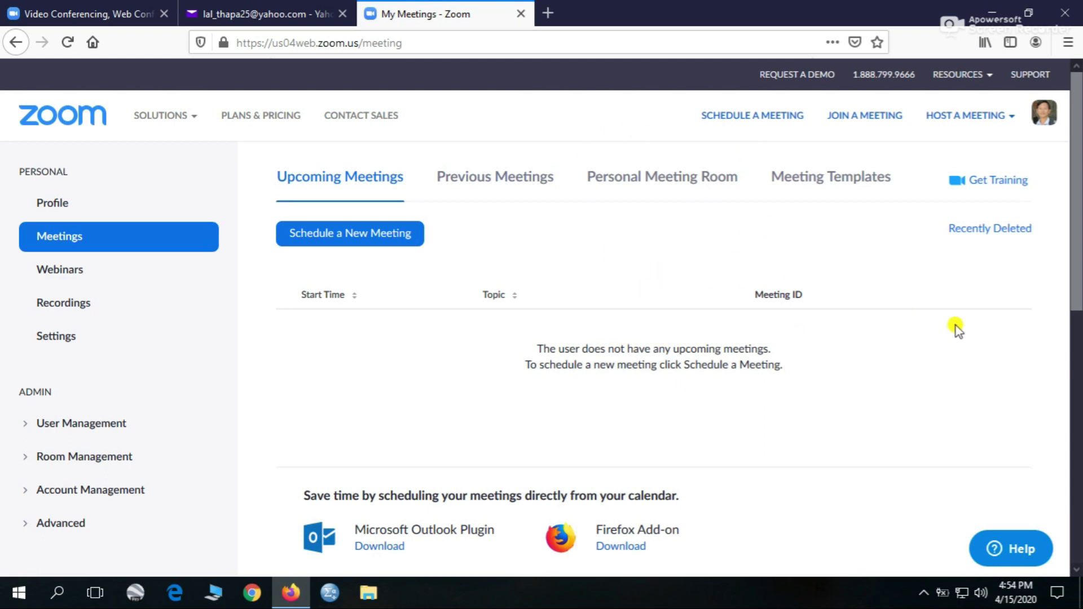
pyautogui.click(1051, 123)
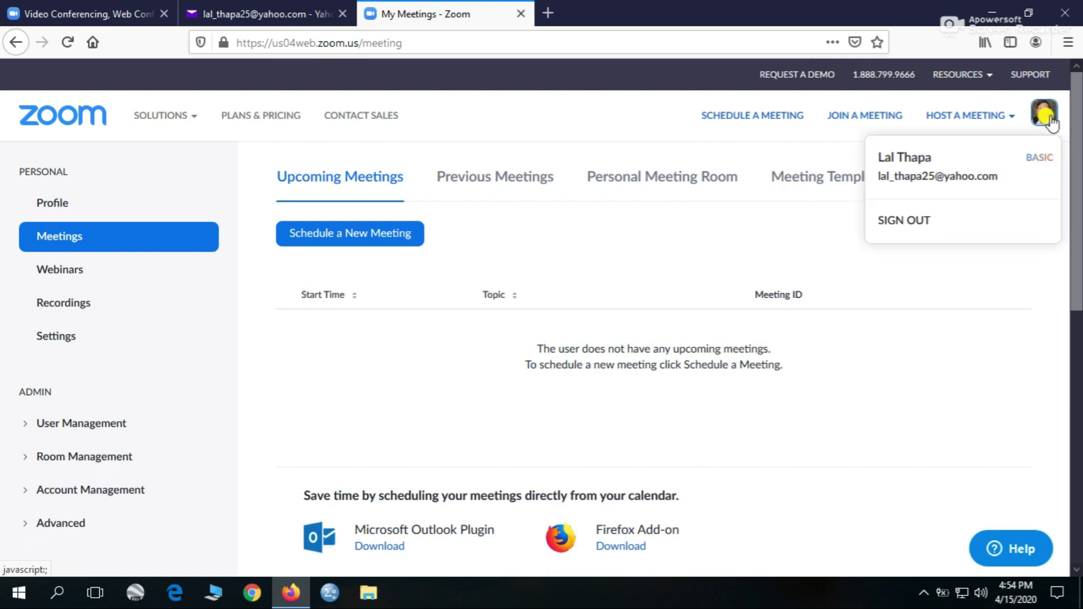
pyautogui.click(919, 161)
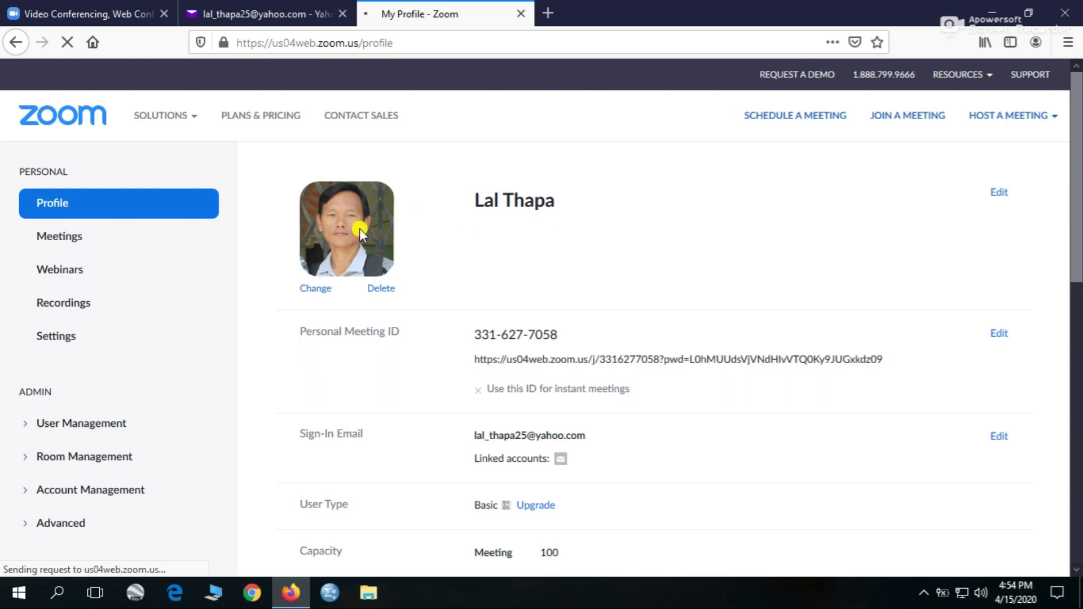
pyautogui.click(348, 241)
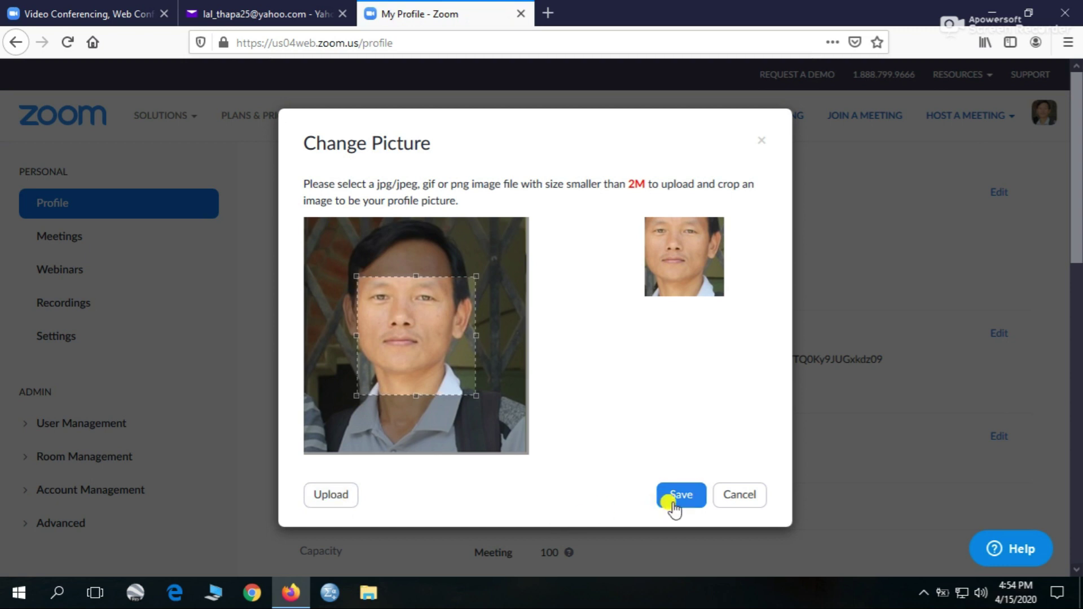
pyautogui.click(737, 497)
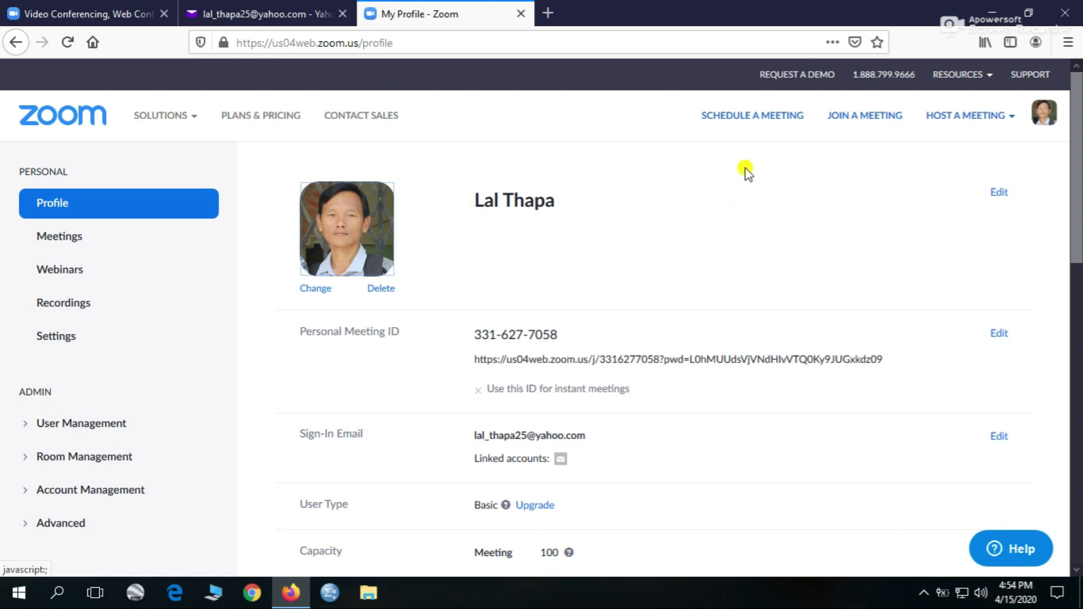
pyautogui.click(750, 118)
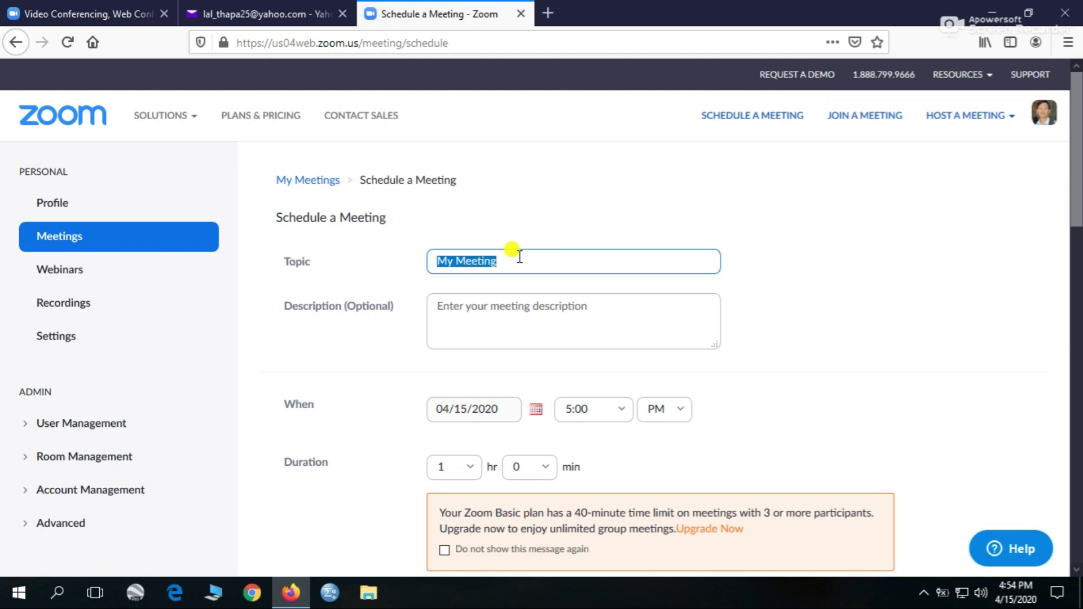
# - Name the meeting Biology and give it the description Botany
pyautogui.write('Biology')
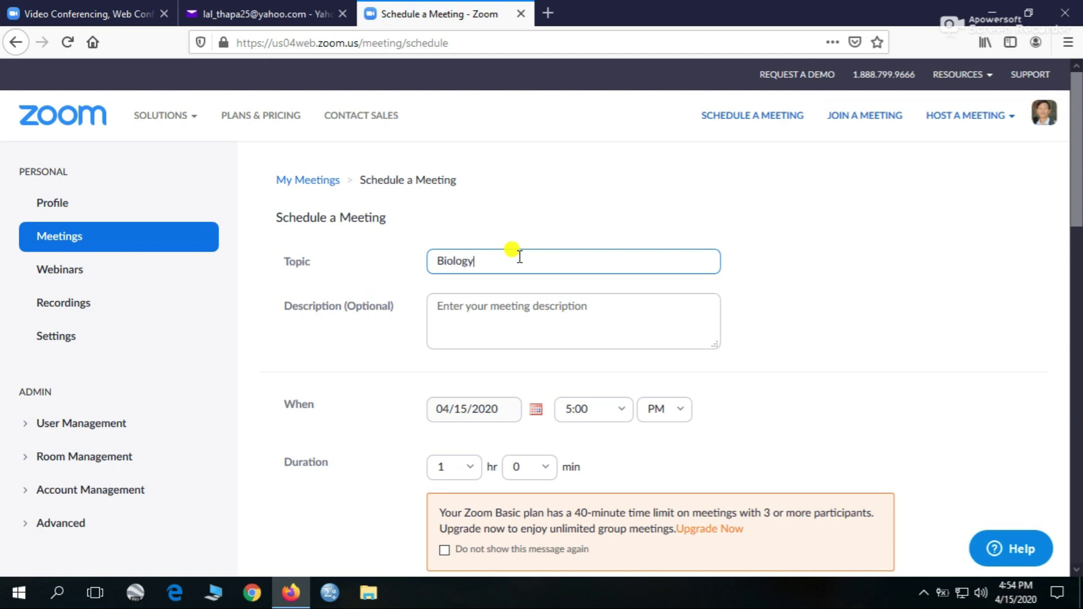
pyautogui.click(481, 305)
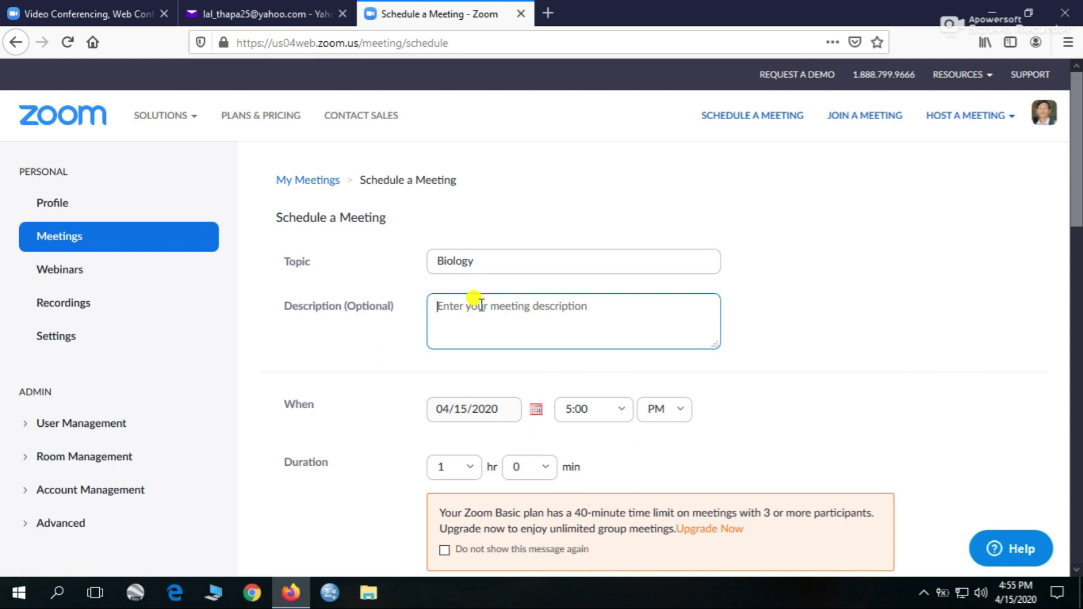
pyautogui.write('Botany')
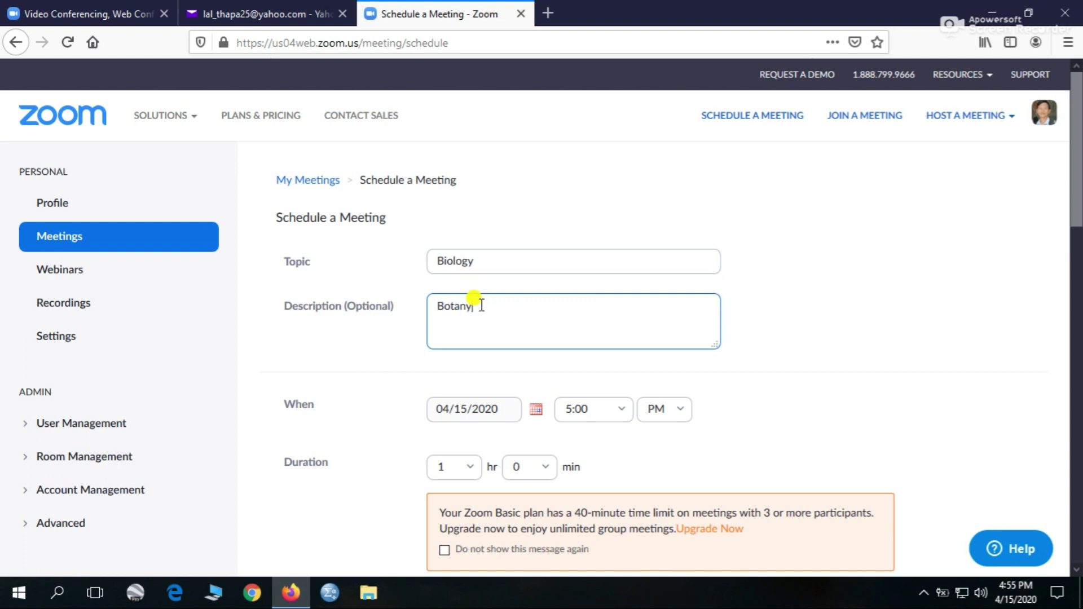
# - Set the meeting date to April 16, 2020, keeping the 5:00 PM start time
pyautogui.click(536, 412)
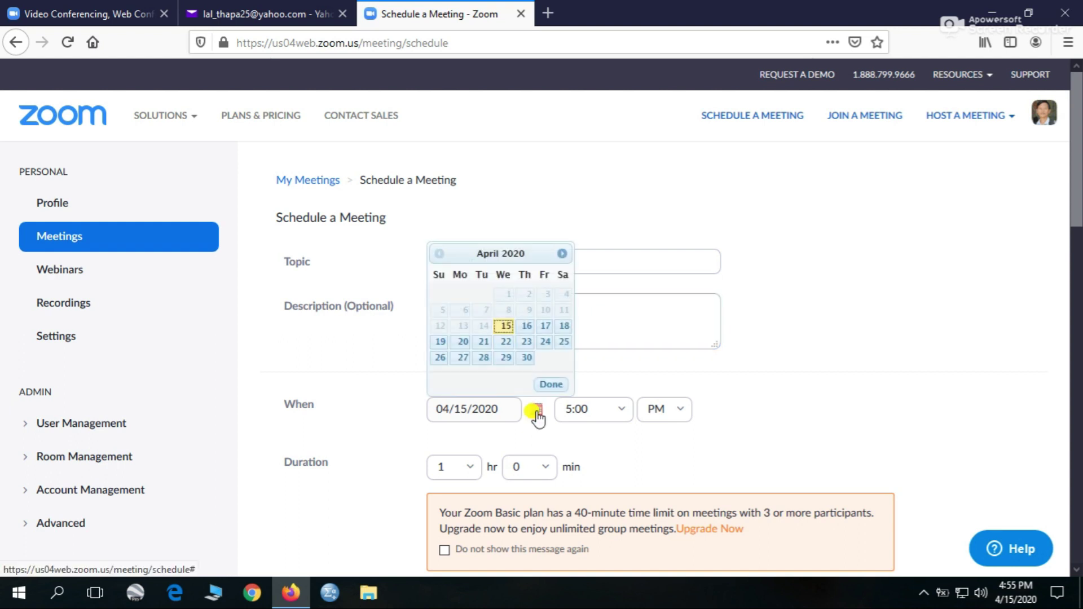
pyautogui.click(527, 327)
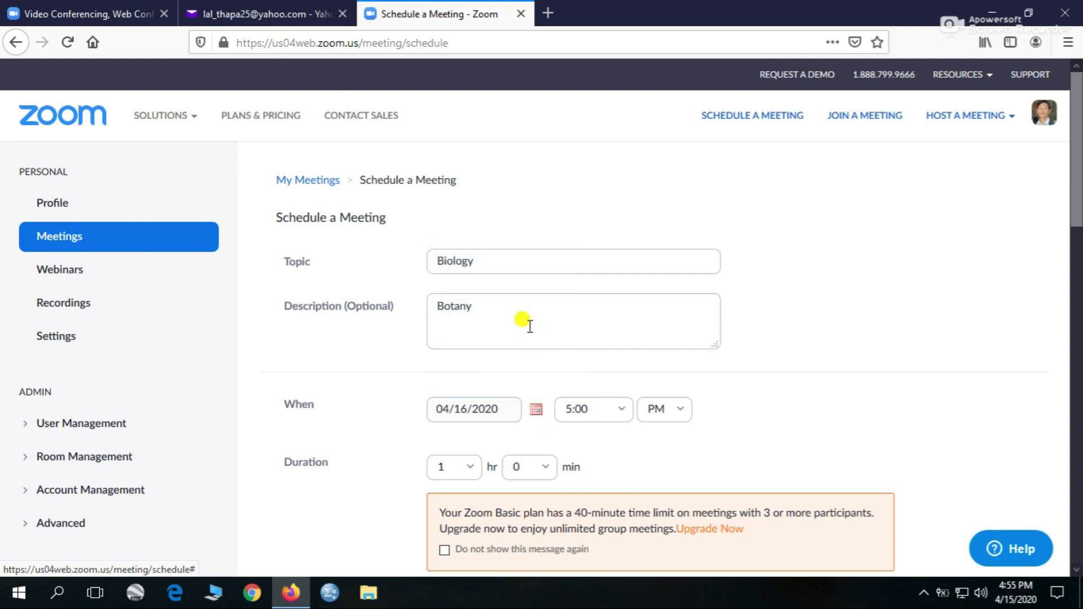
pyautogui.click(564, 400)
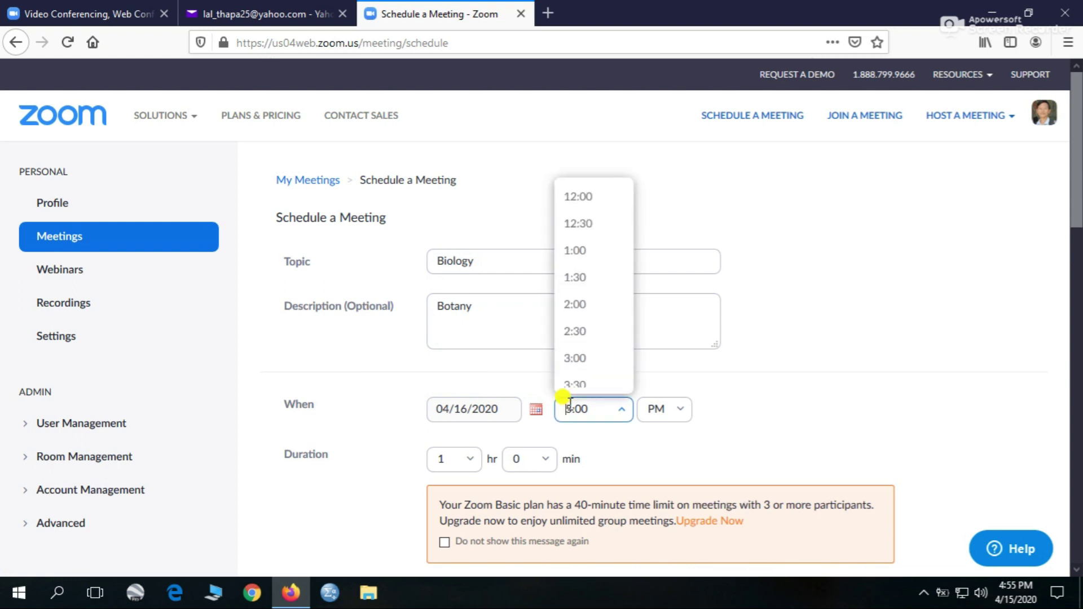
pyautogui.press('Delete')
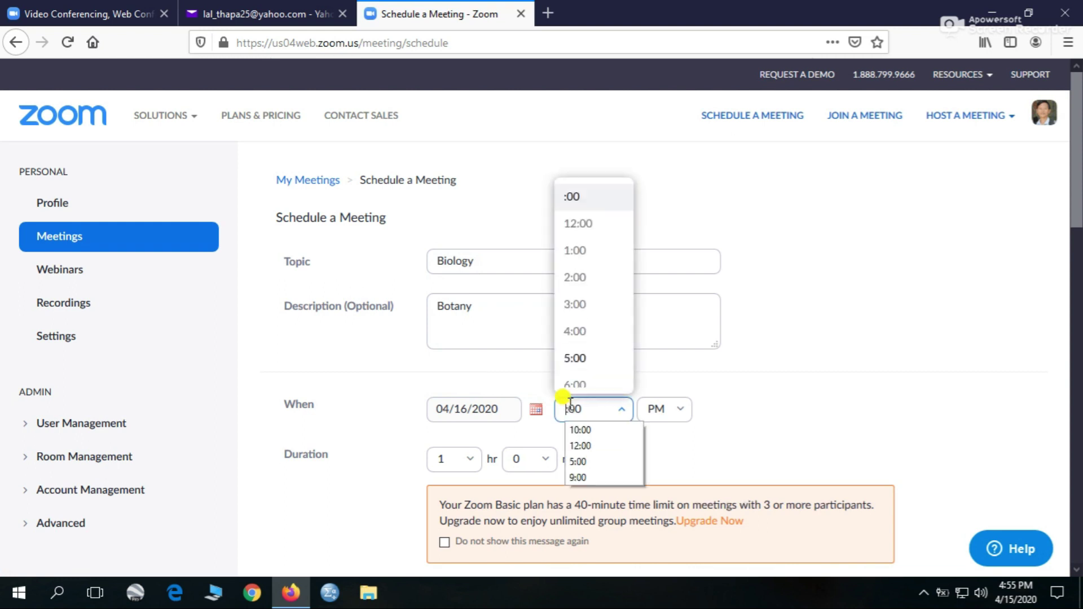
pyautogui.write('11')
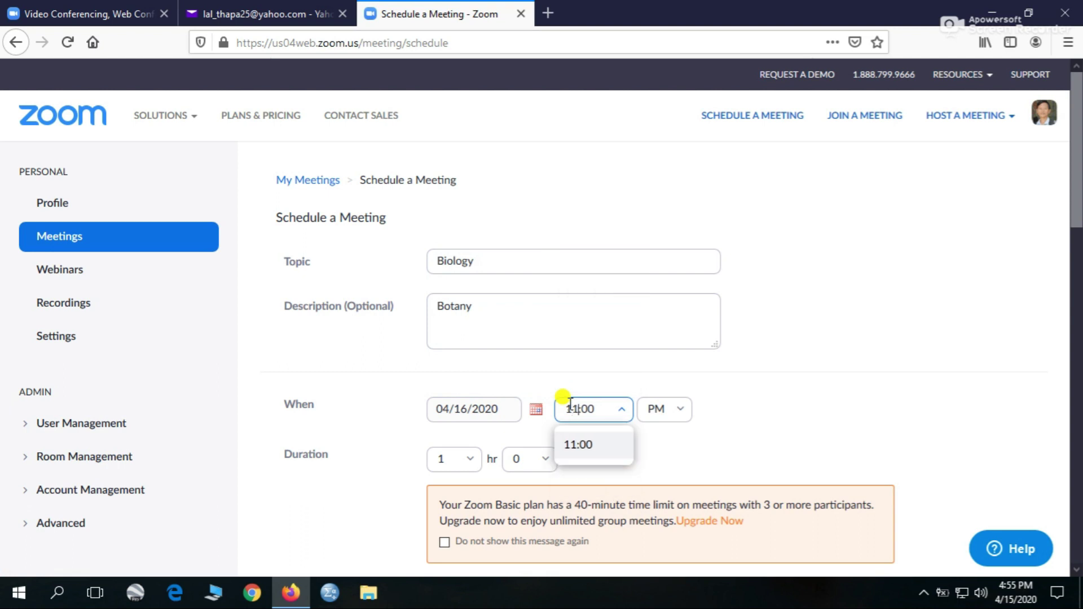
pyautogui.click(546, 393)
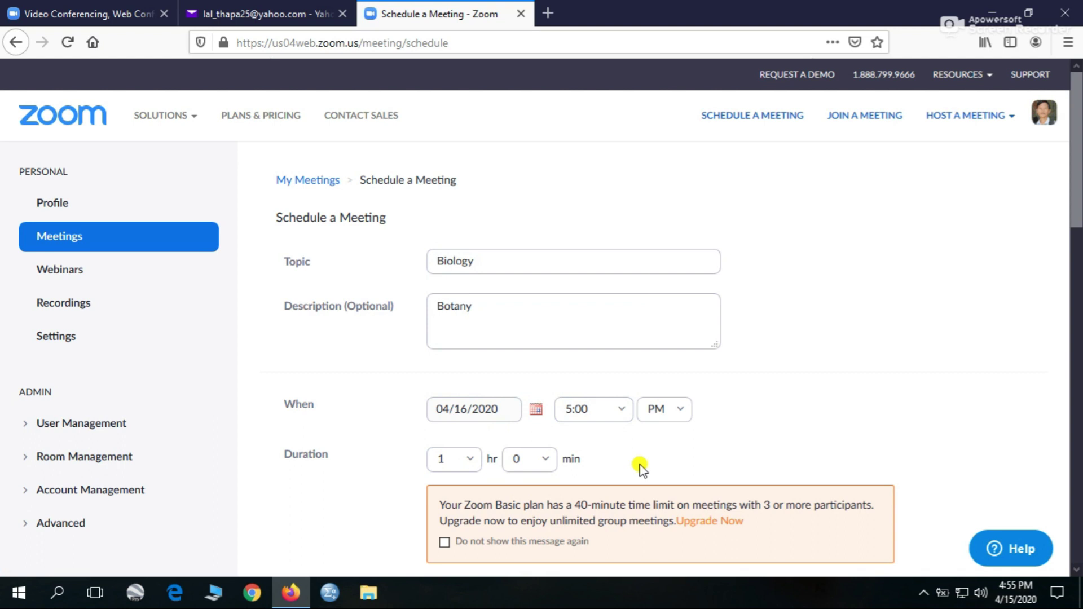
pyautogui.scroll(-5, 745, 459)
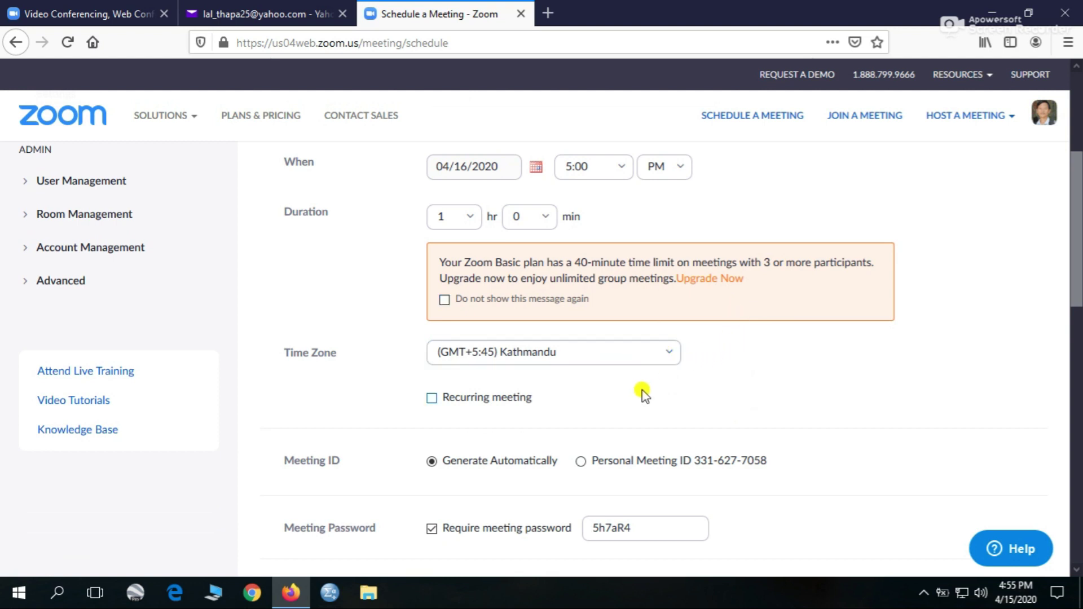
# - Leave the meeting non-recurring and turn participant video on alongside host video
pyautogui.click(672, 394)
pyautogui.scroll(-3, 671, 394)
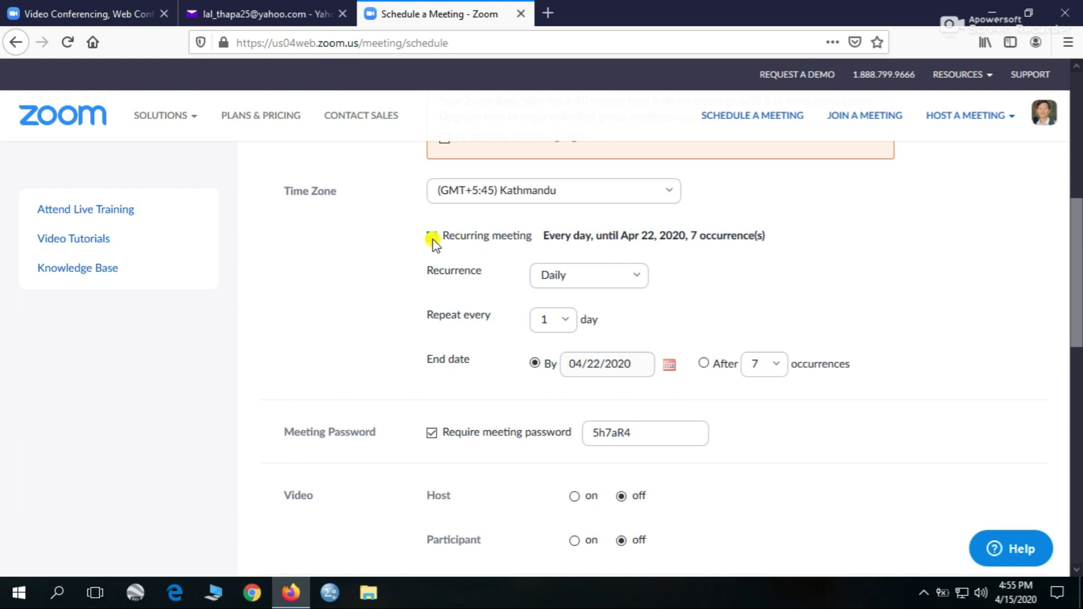
pyautogui.click(432, 236)
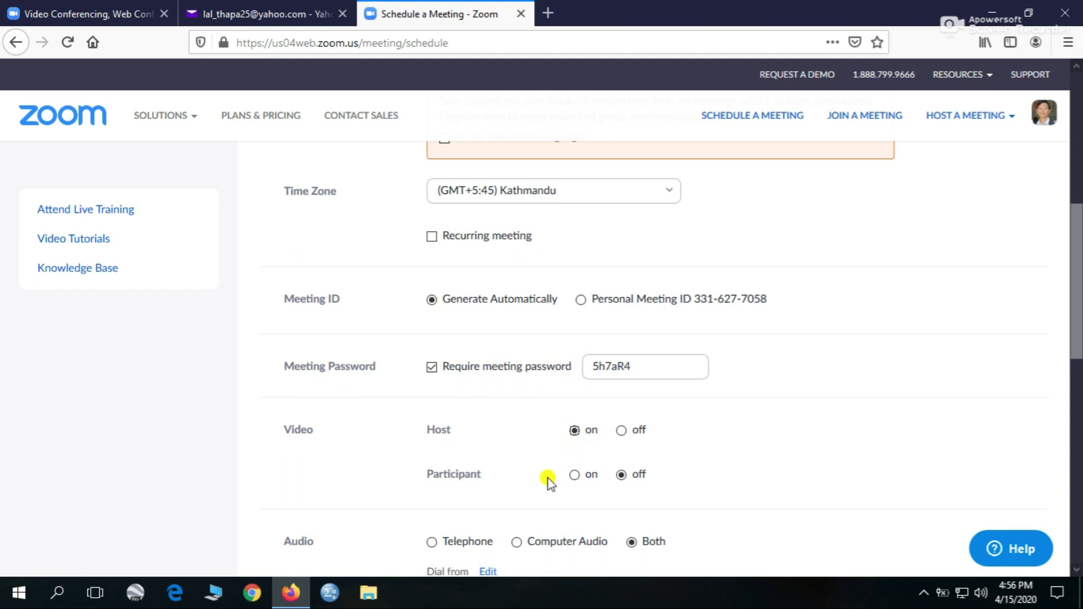
pyautogui.click(574, 476)
pyautogui.scroll(-1, 530, 501)
pyautogui.scroll(-5, 529, 502)
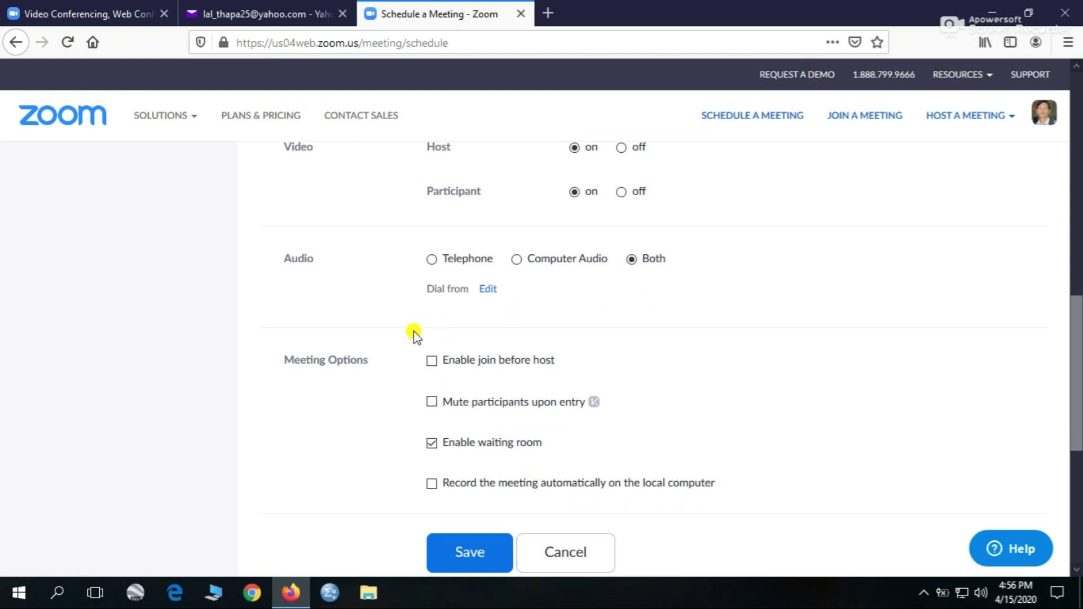
# - Enable join before host, save the Biology meeting, and review its details
pyautogui.click(432, 361)
pyautogui.click(473, 551)
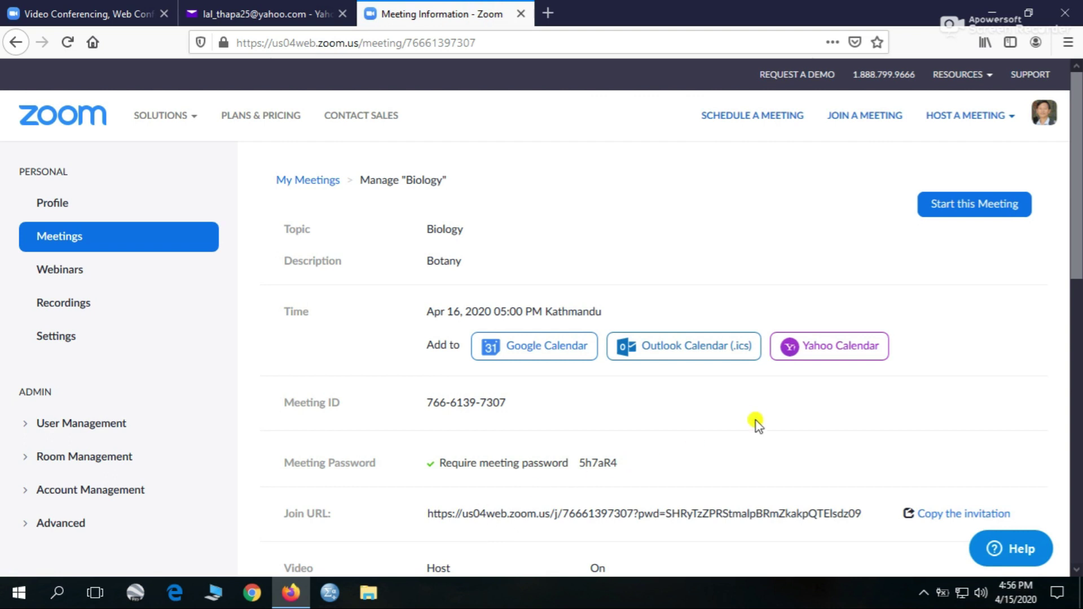
pyautogui.scroll(-3, 756, 422)
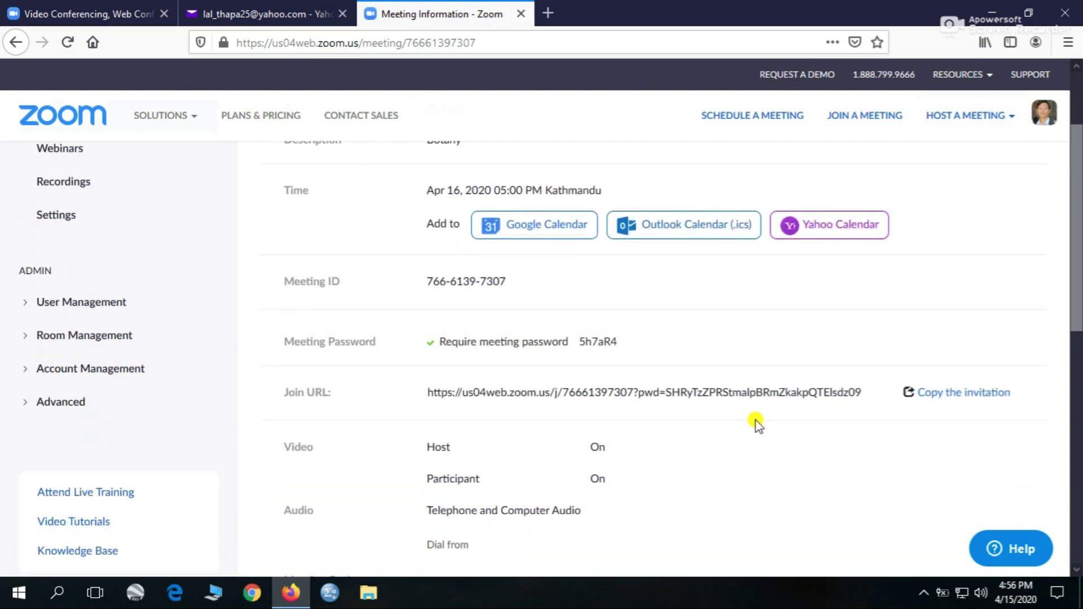
pyautogui.scroll(-1, 756, 422)
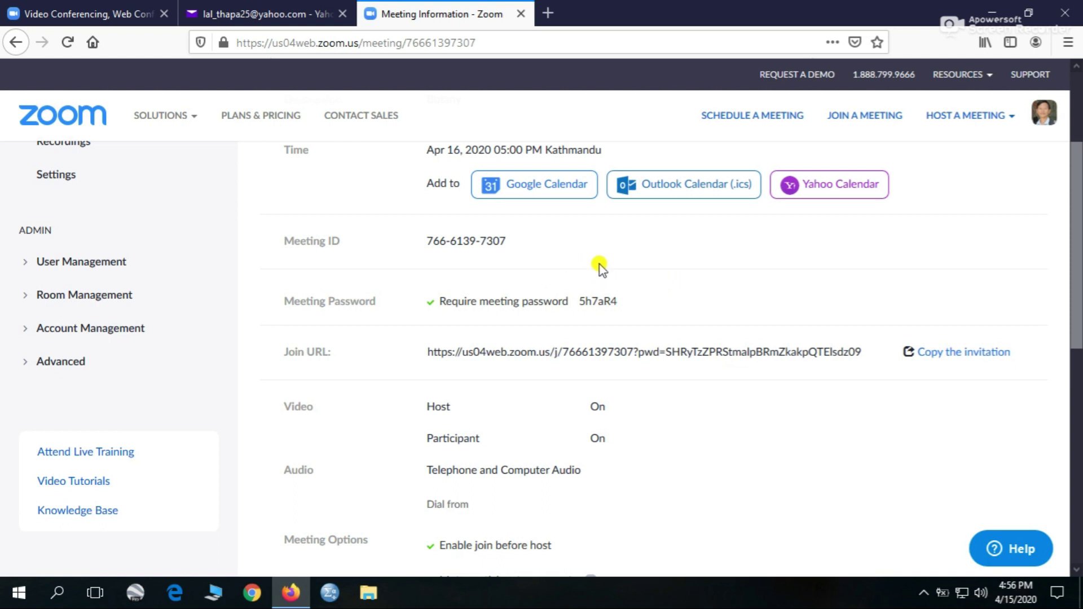
pyautogui.scroll(-3, 729, 489)
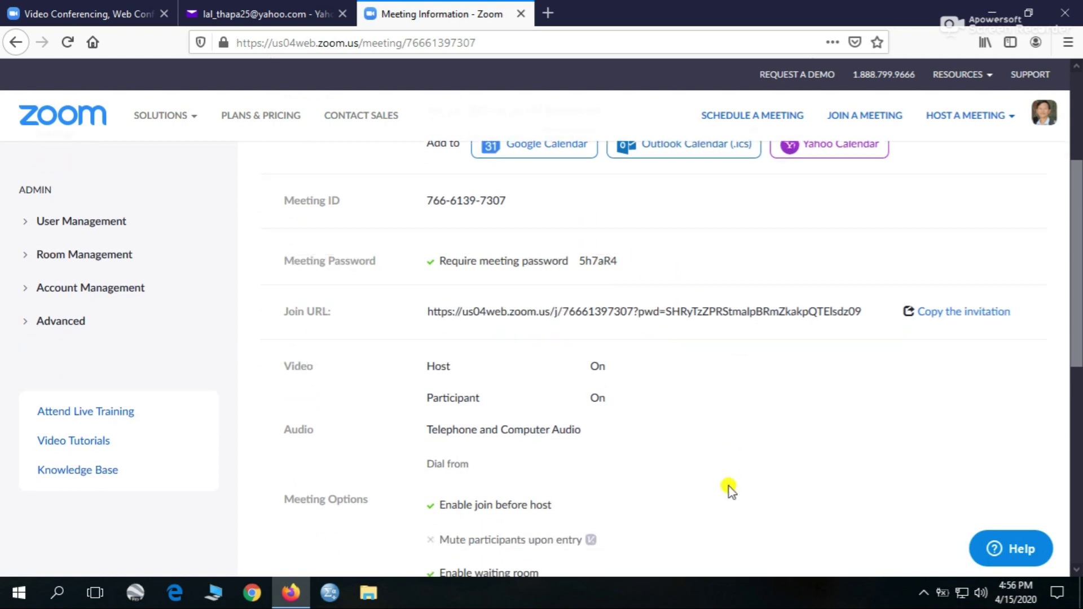
pyautogui.scroll(5, 733, 271)
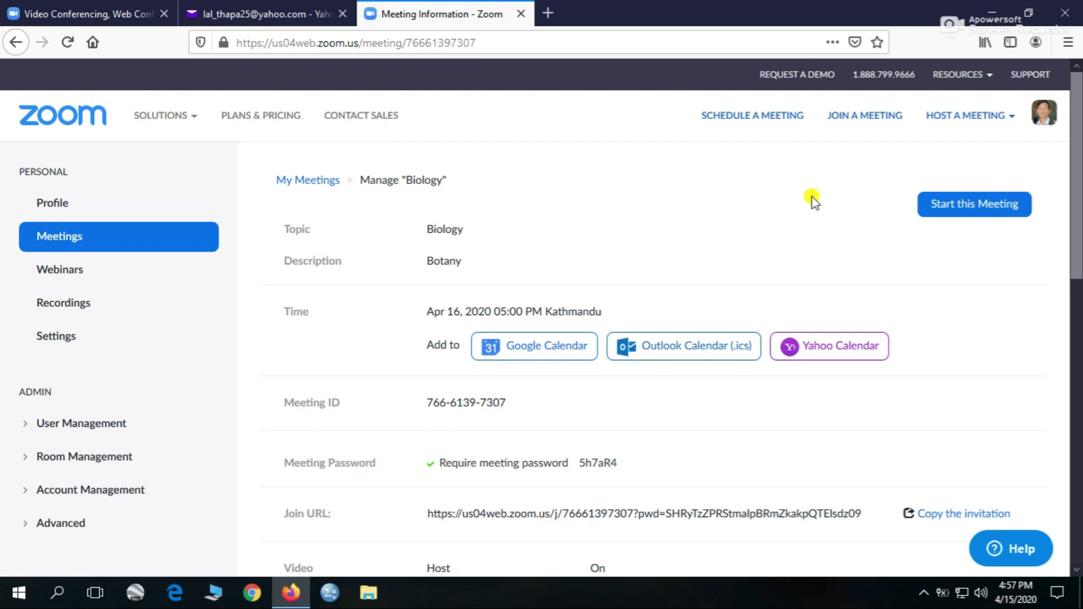
pyautogui.moveTo(1000, 122)
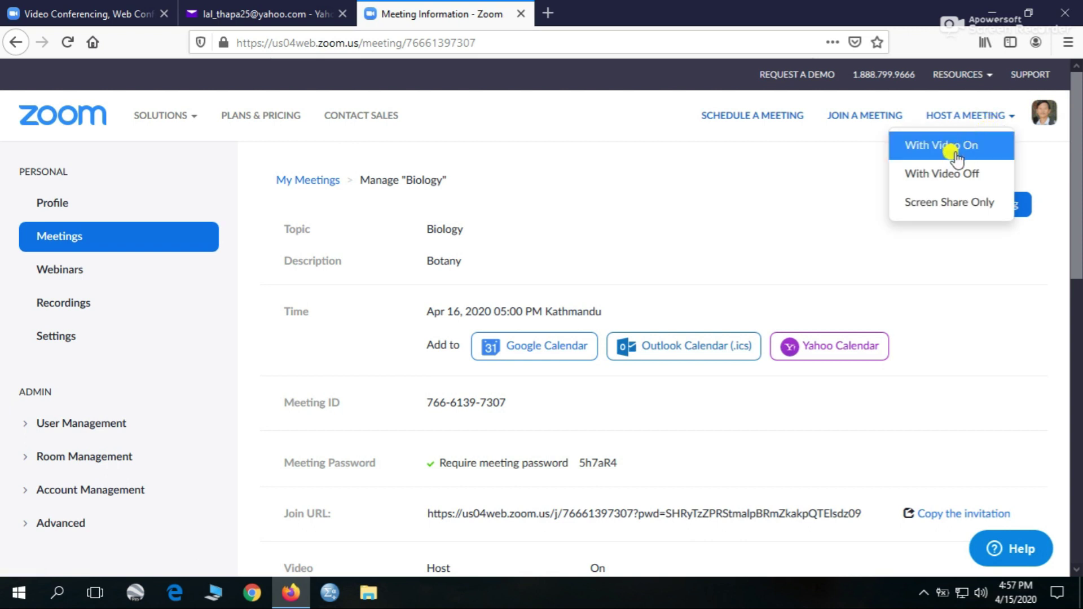
# - Host the meeting with video on, and download the Zoom launcher without running it
pyautogui.click(957, 158)
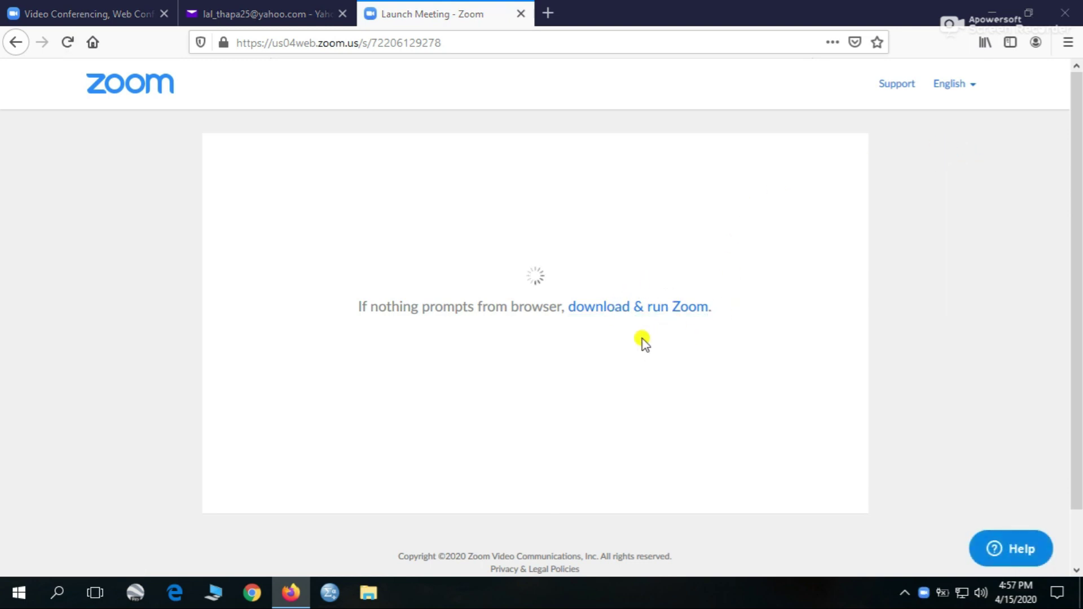
pyautogui.click(643, 311)
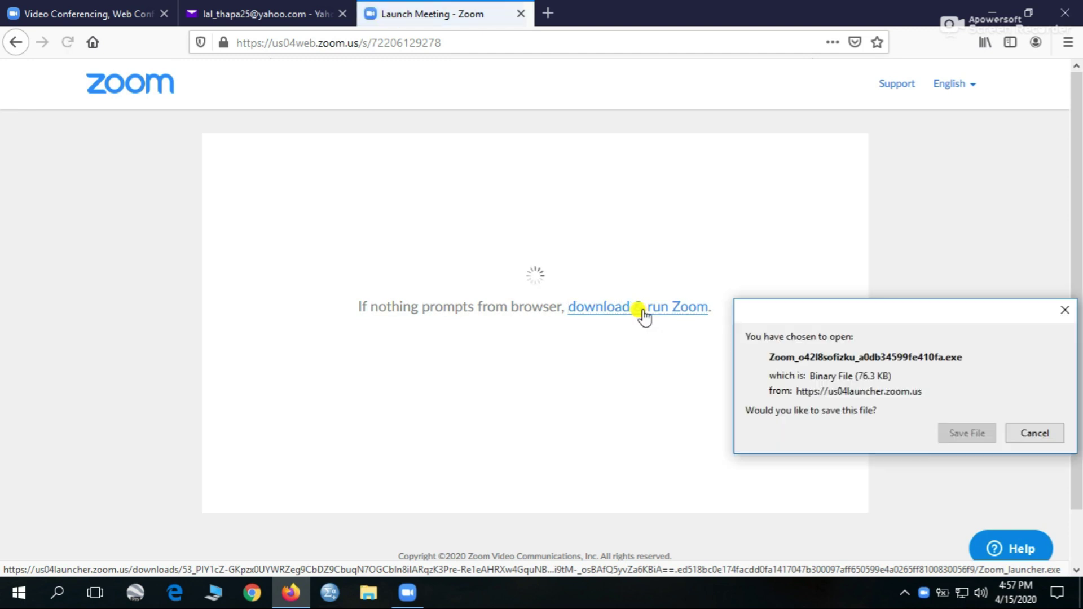
pyautogui.click(967, 433)
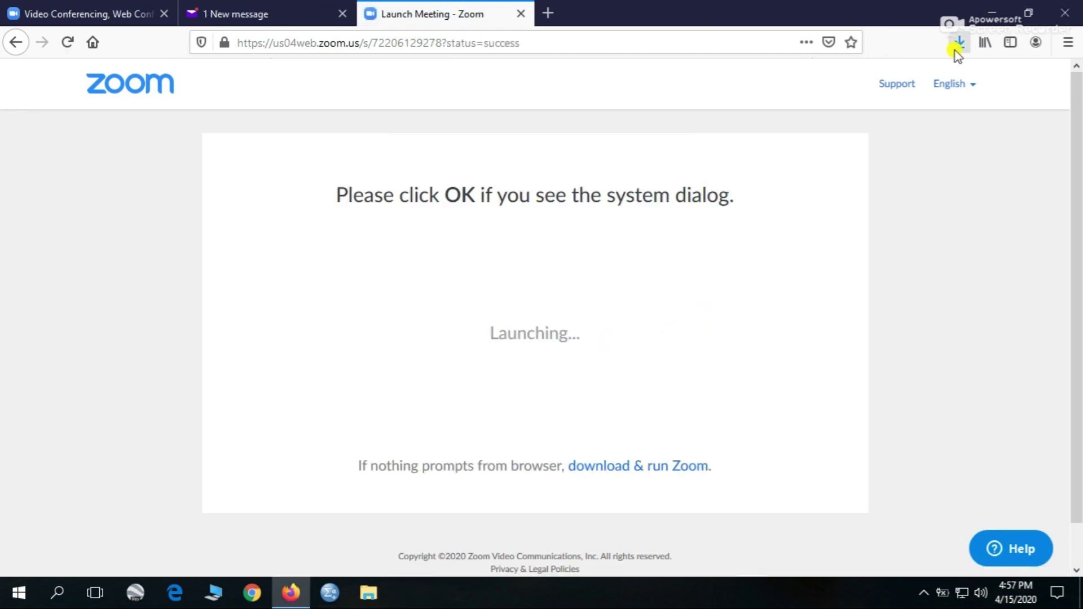
pyautogui.click(956, 51)
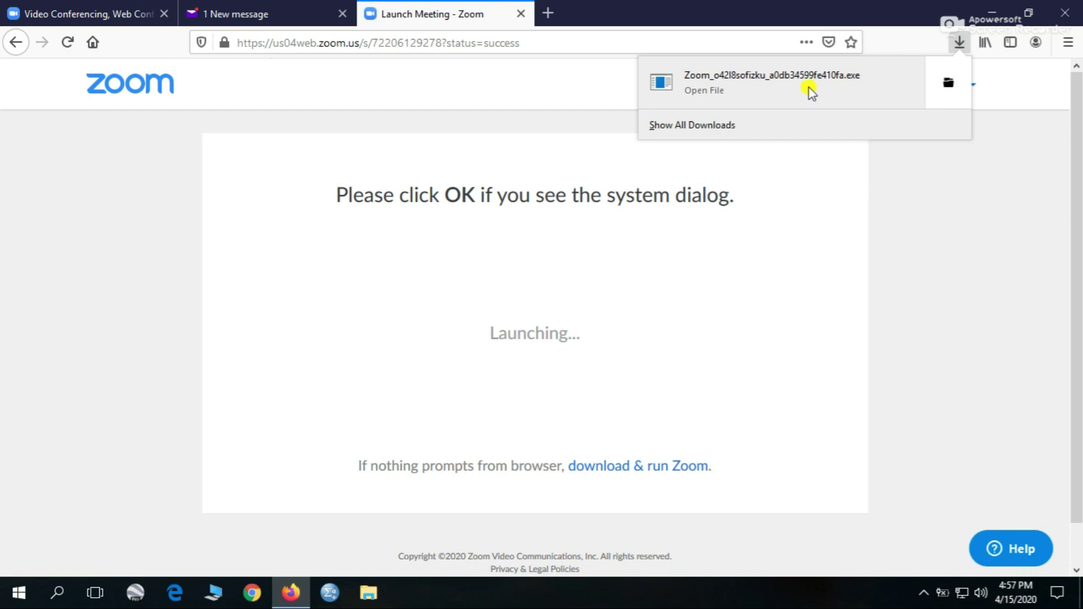
pyautogui.click(777, 86)
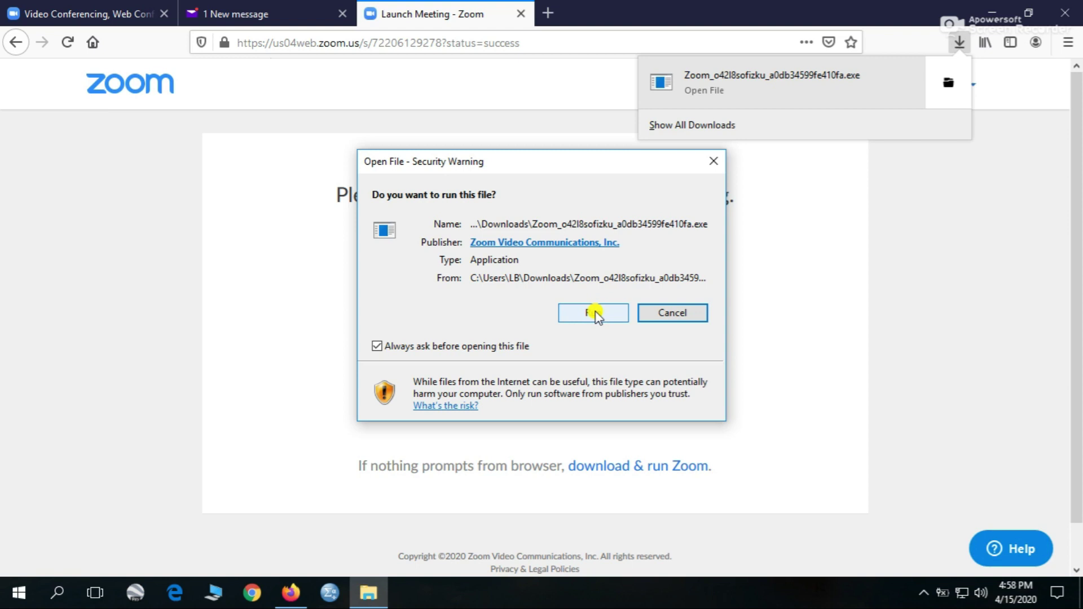
pyautogui.click(714, 163)
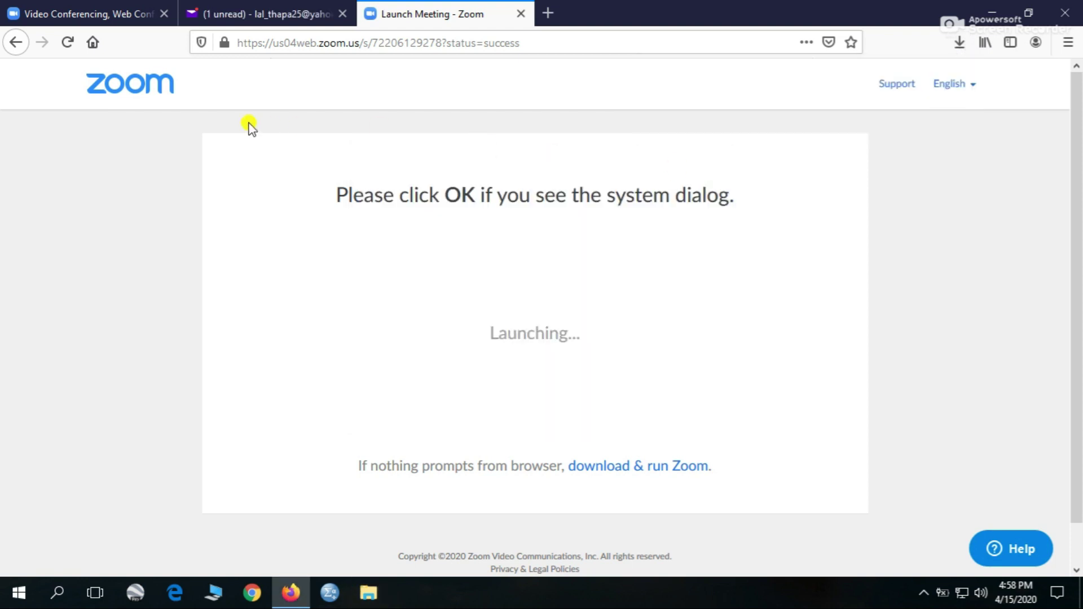
pyautogui.click(17, 45)
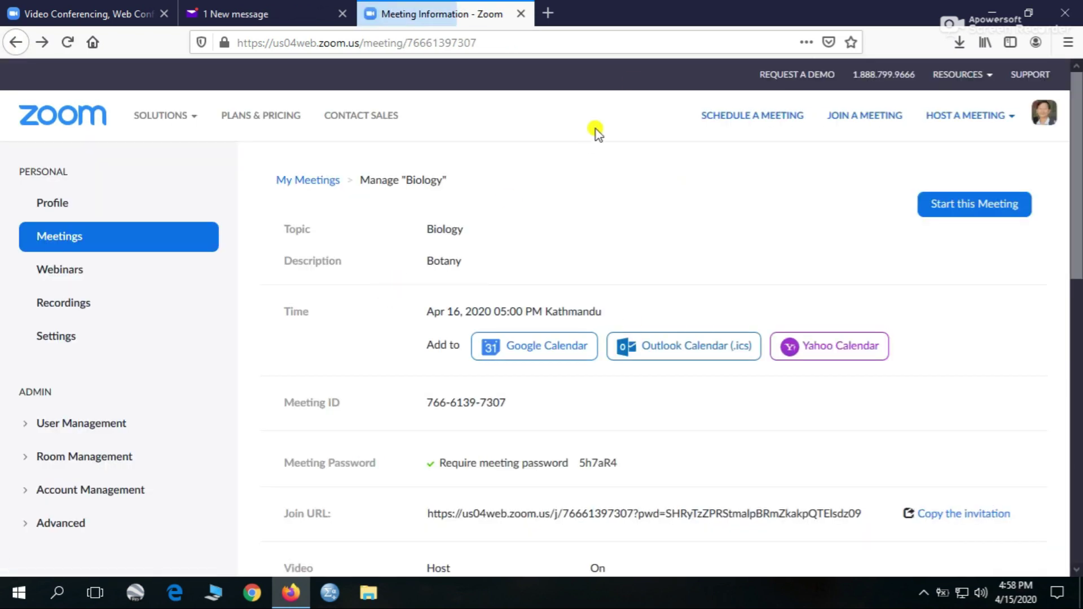
# - Host a new meeting with video on and maximize the meeting window
pyautogui.click(990, 120)
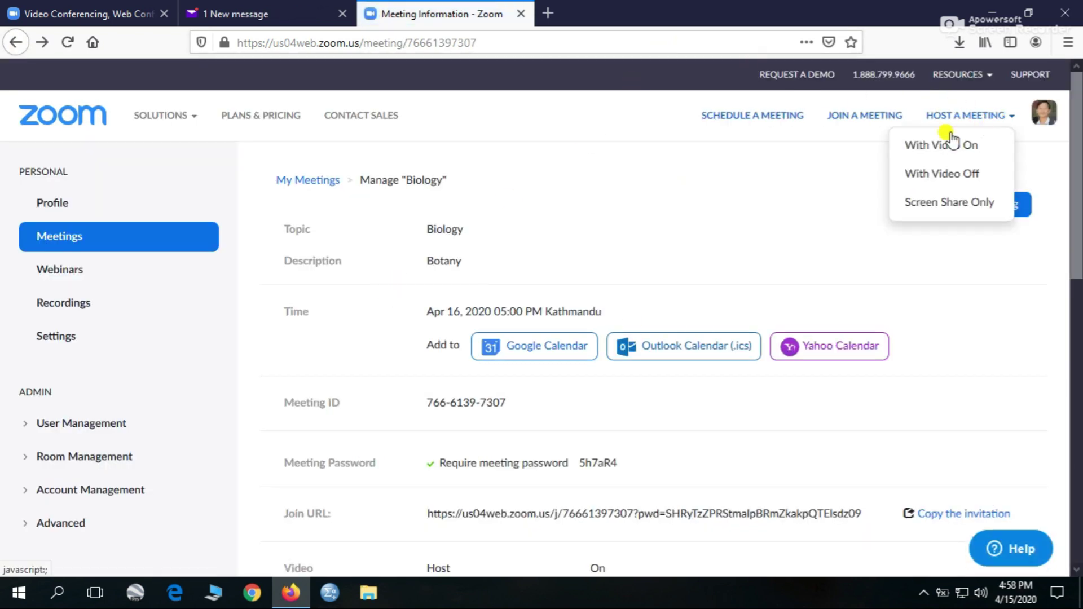
pyautogui.click(932, 147)
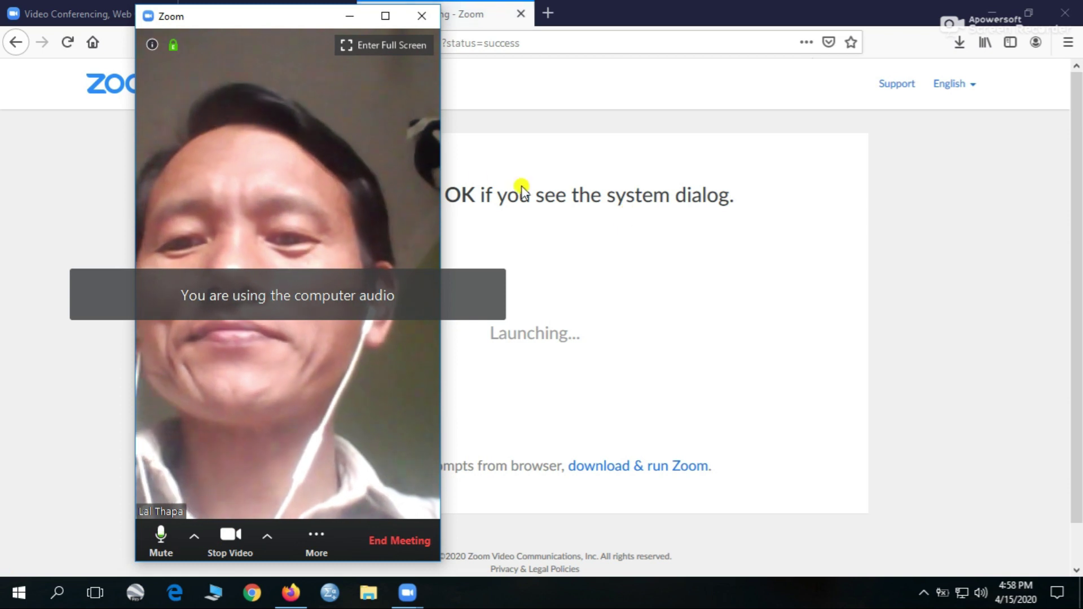
pyautogui.click(386, 21)
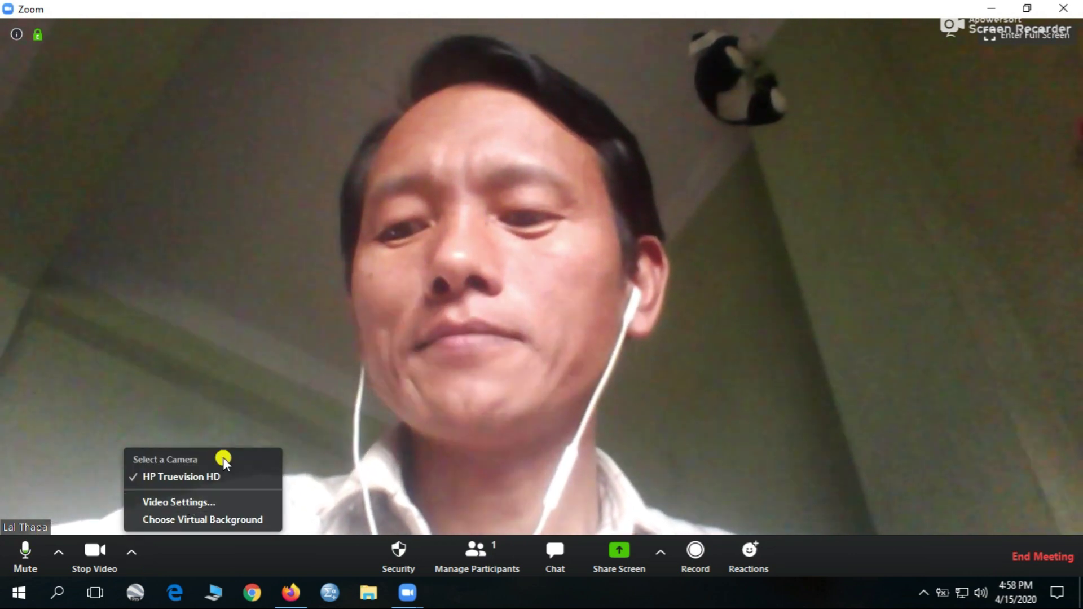
# - Dismiss the camera menu, show the participants list, and close the Zoom Group Chat pane
pyautogui.click(375, 425)
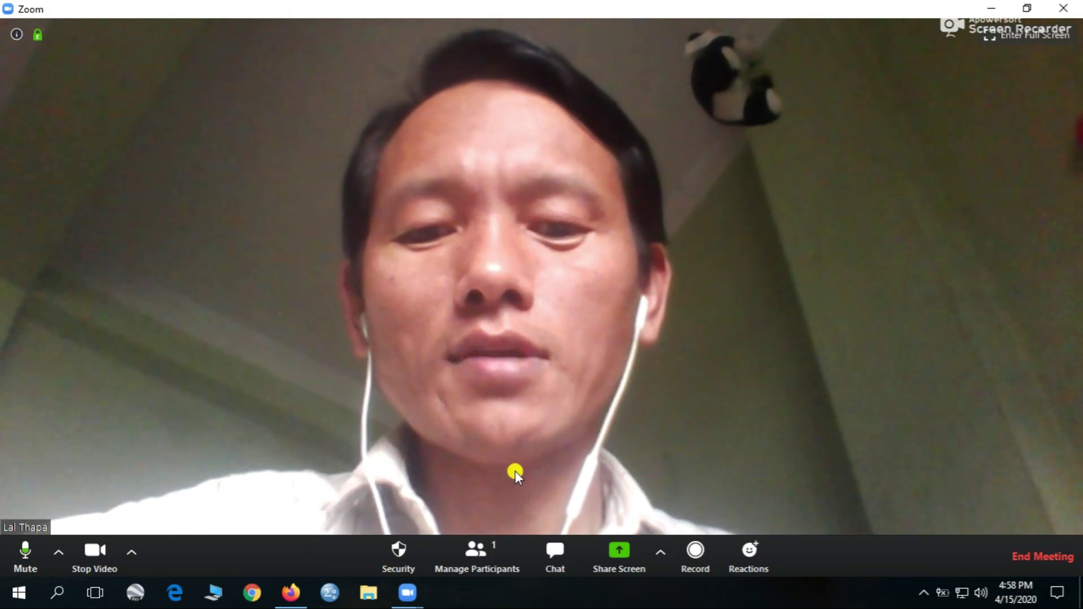
pyautogui.click(563, 552)
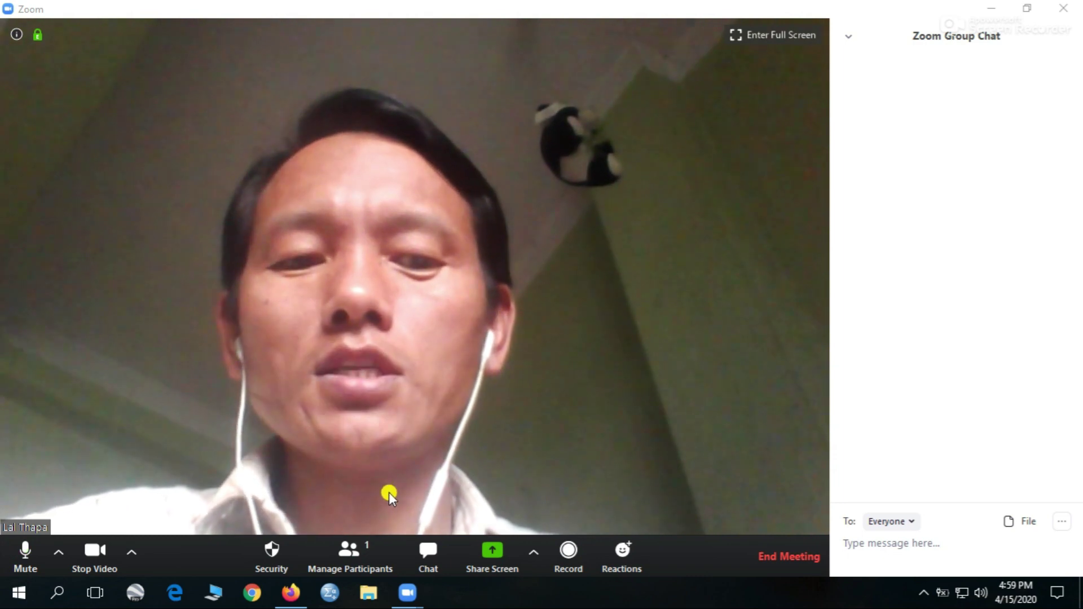
pyautogui.click(354, 556)
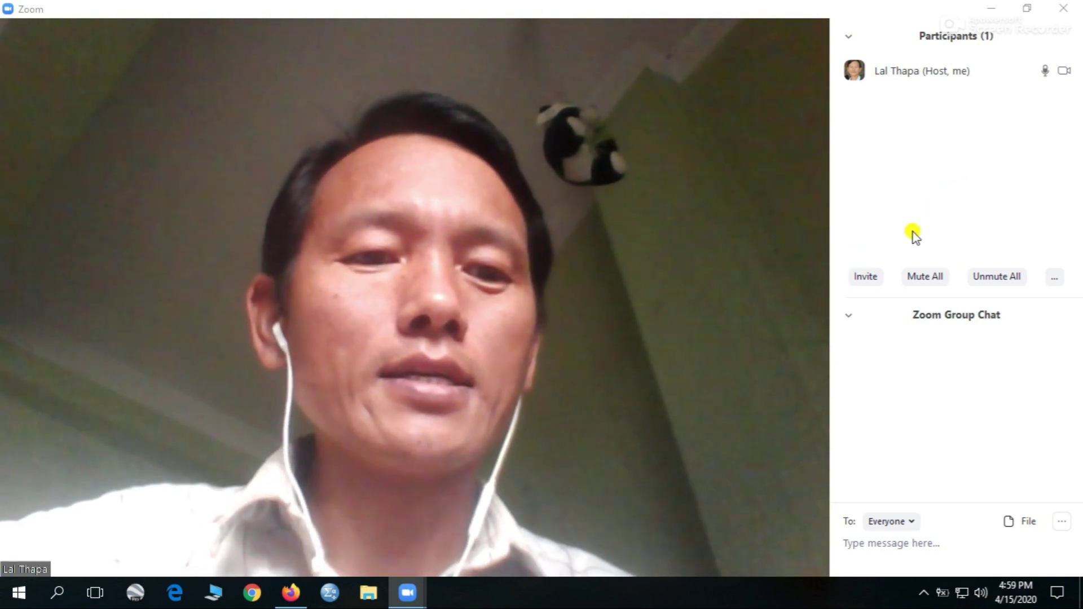
pyautogui.click(851, 317)
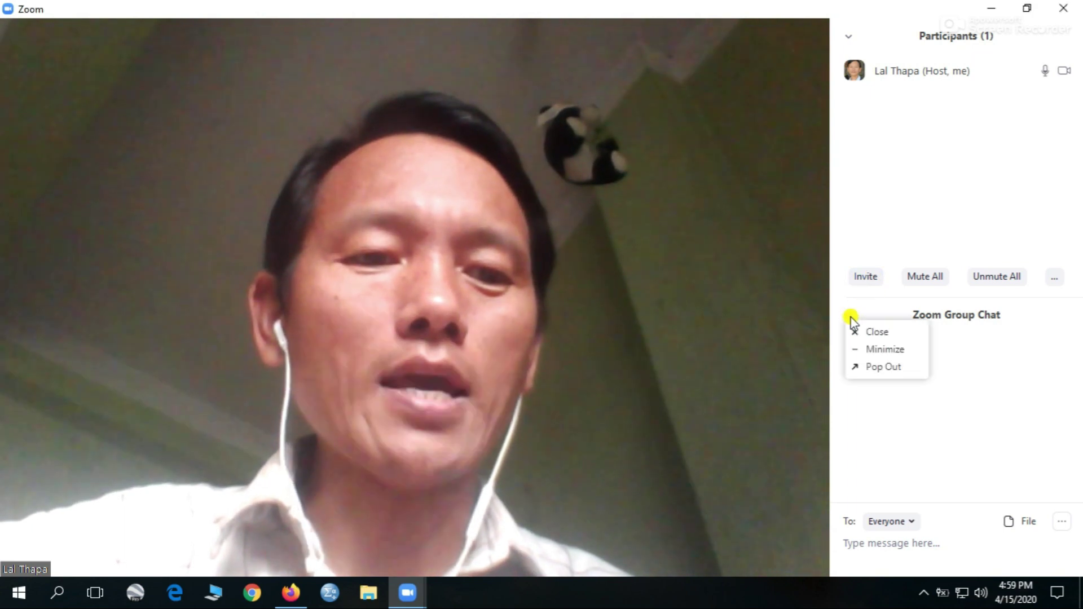
pyautogui.click(882, 332)
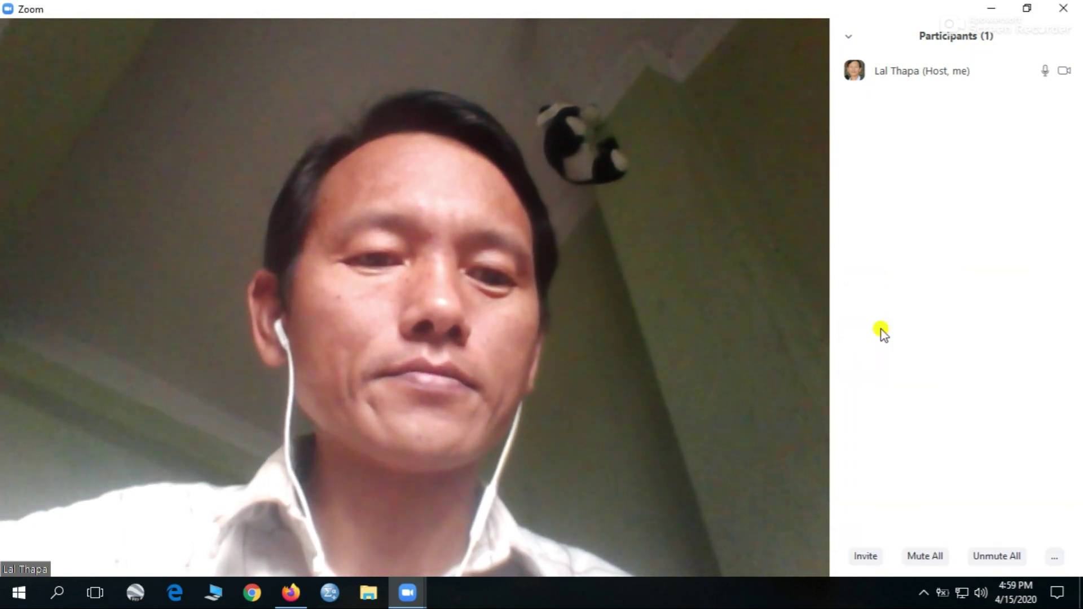
# - Invite people from the Participants panel, composing the invitation in Yahoo Mail
pyautogui.click(866, 557)
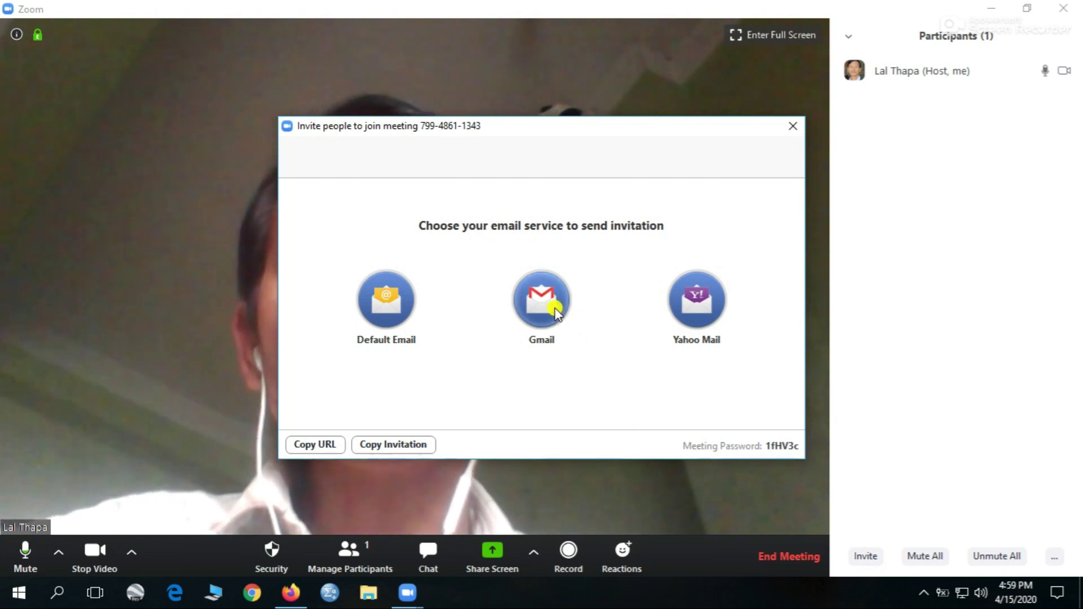
pyautogui.click(703, 303)
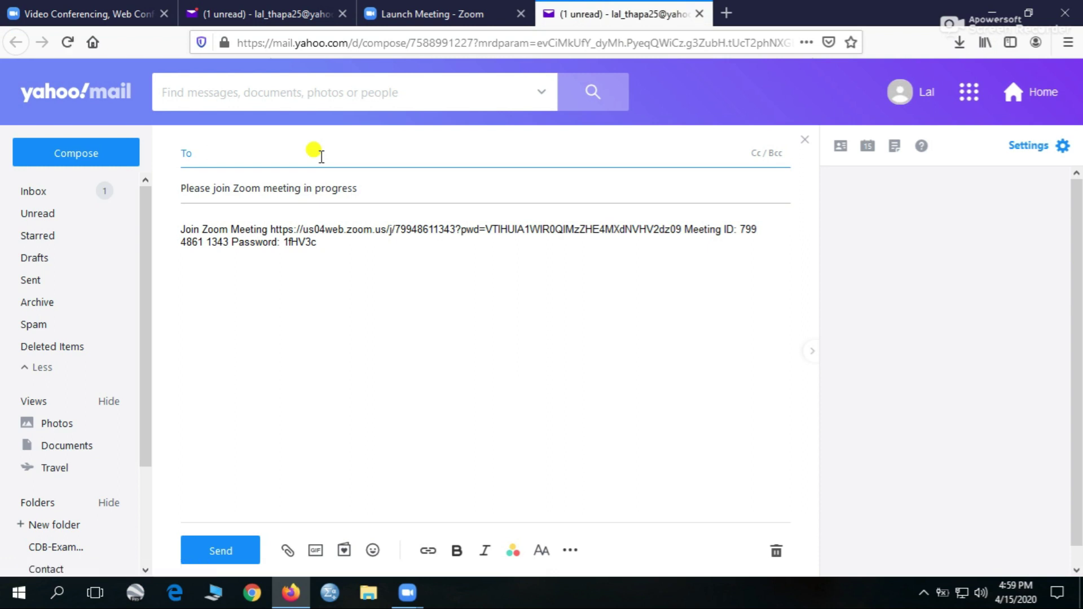
# - Address the invitation to the participant's suggested Gmail address, send it, and return to the Zoom launch tab
pyautogui.write('iraj')
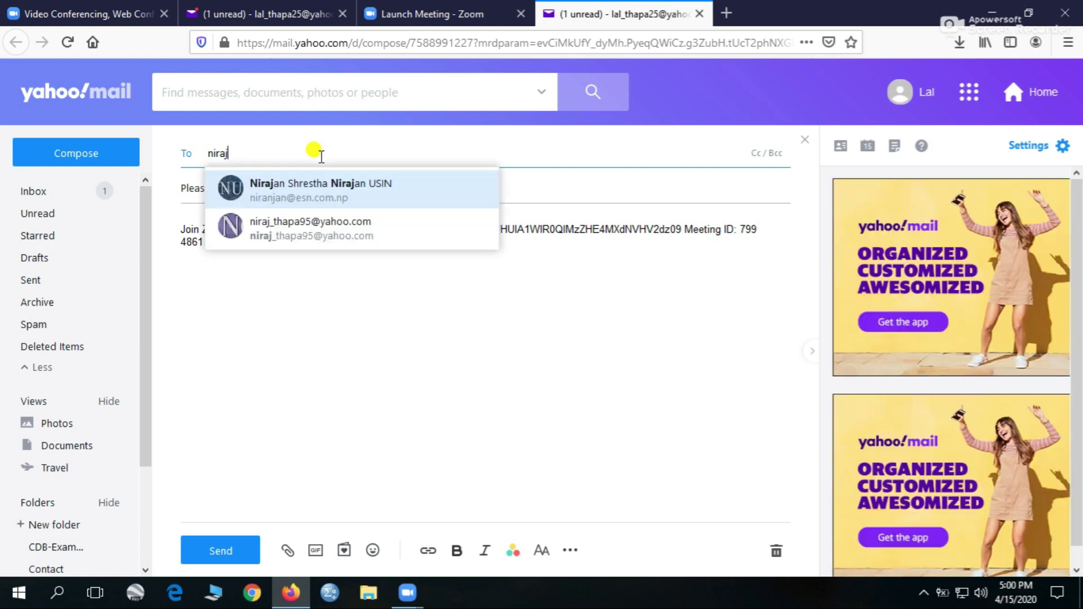
pyautogui.press('BackSpace')
pyautogui.press('BackSpace')
pyautogui.press('BackSpace')
pyautogui.press('BackSpace')
pyautogui.press('BackSpace')
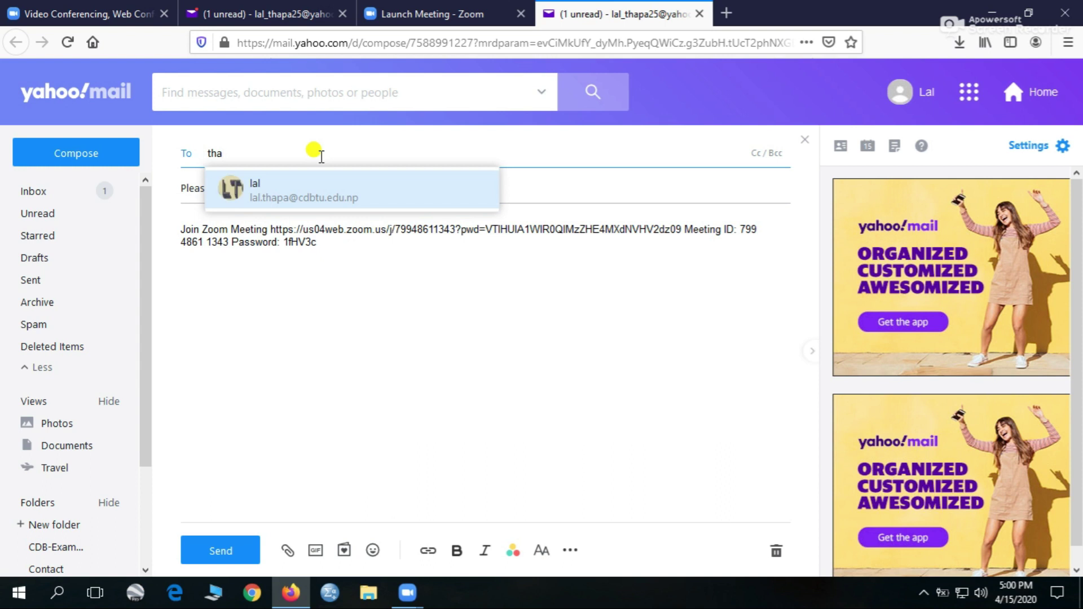
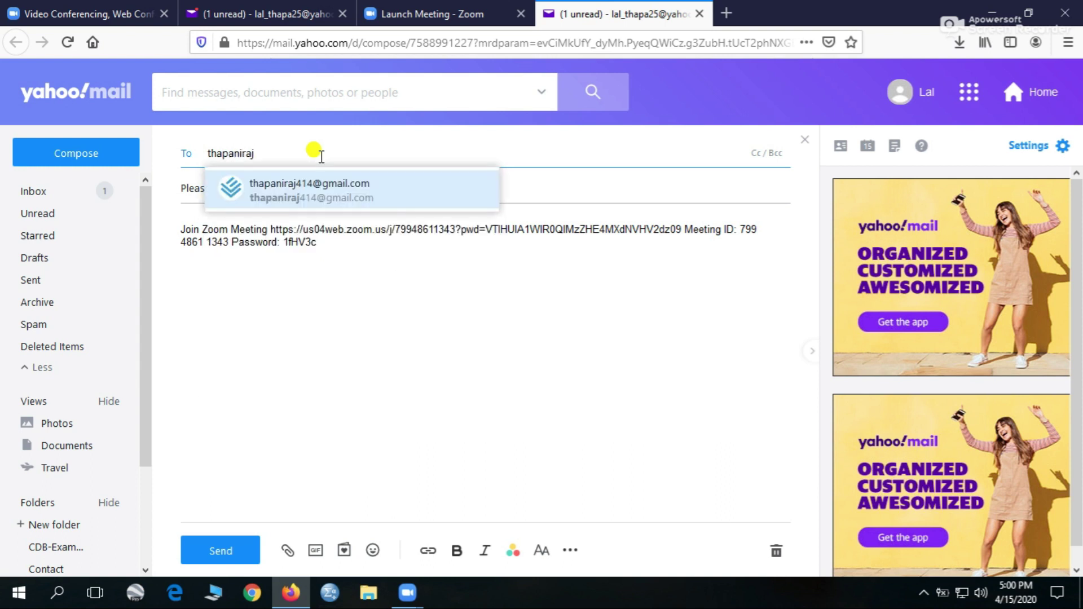
pyautogui.click(304, 187)
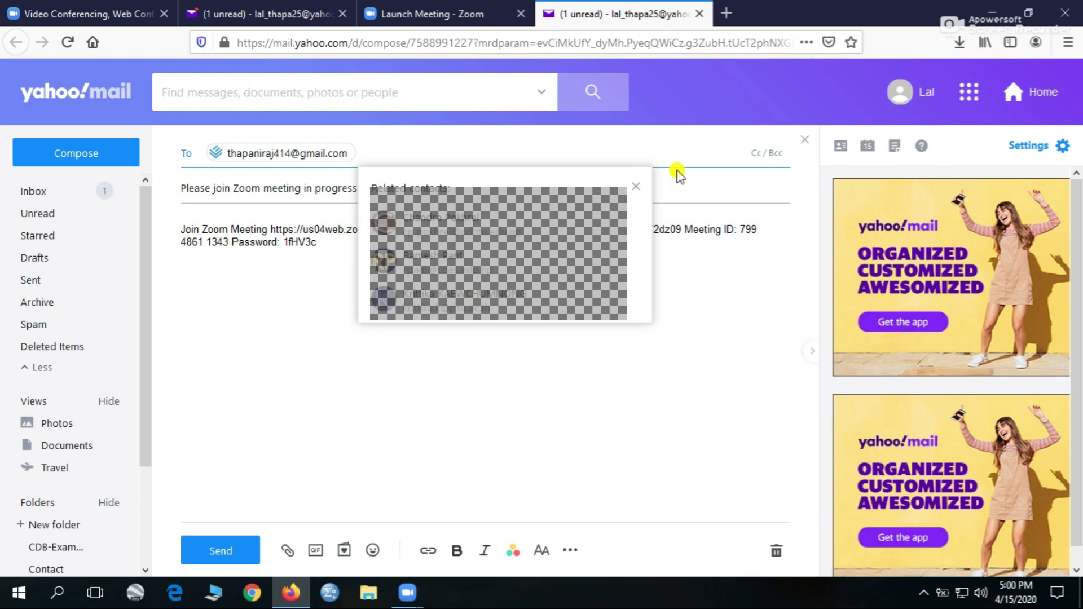
pyautogui.click(242, 331)
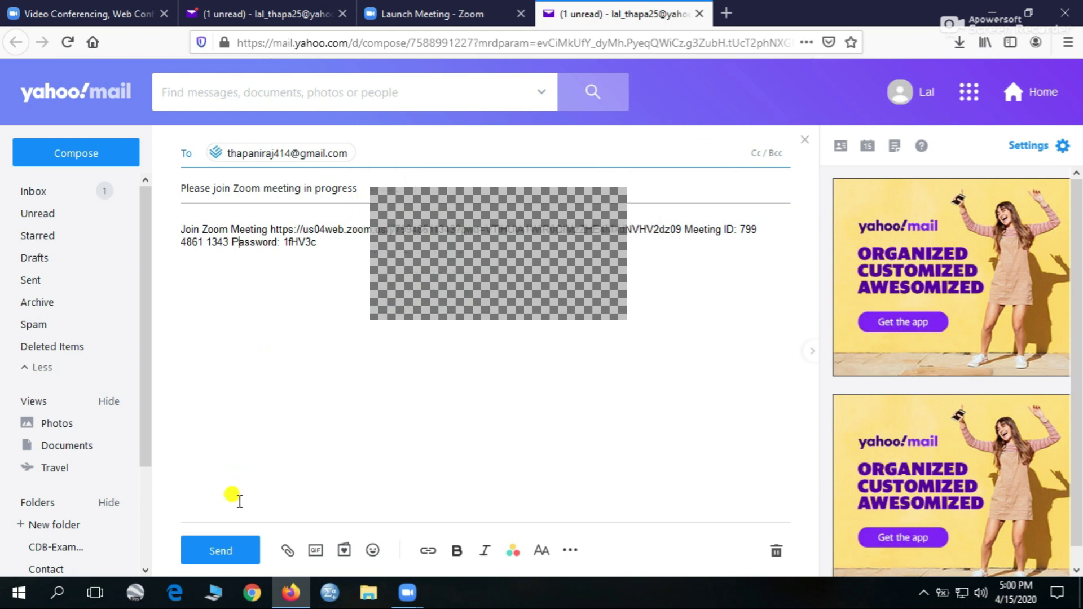
pyautogui.click(220, 550)
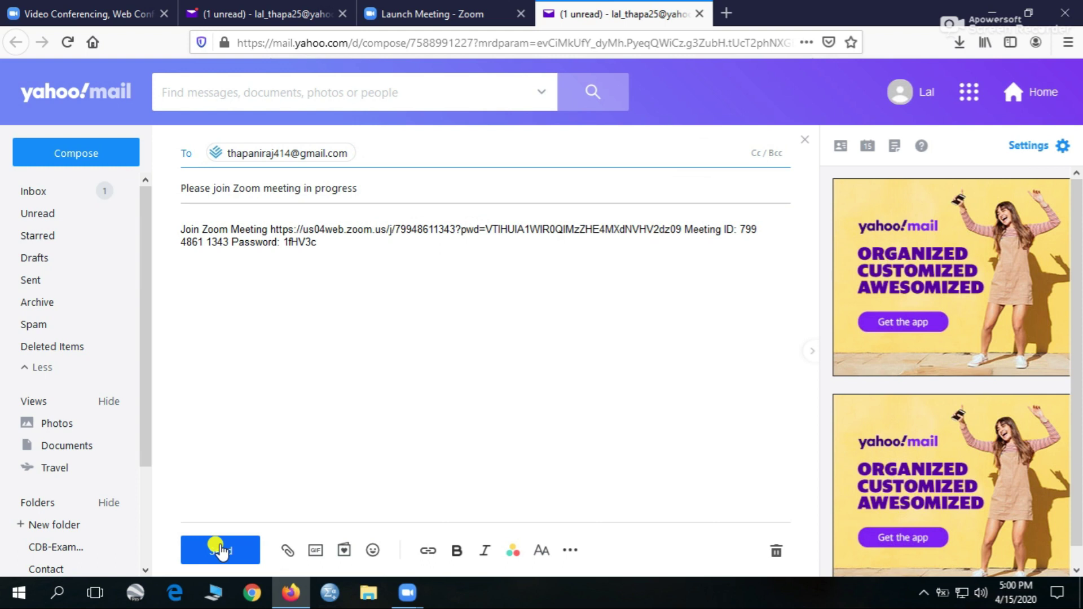
pyautogui.click(421, 4)
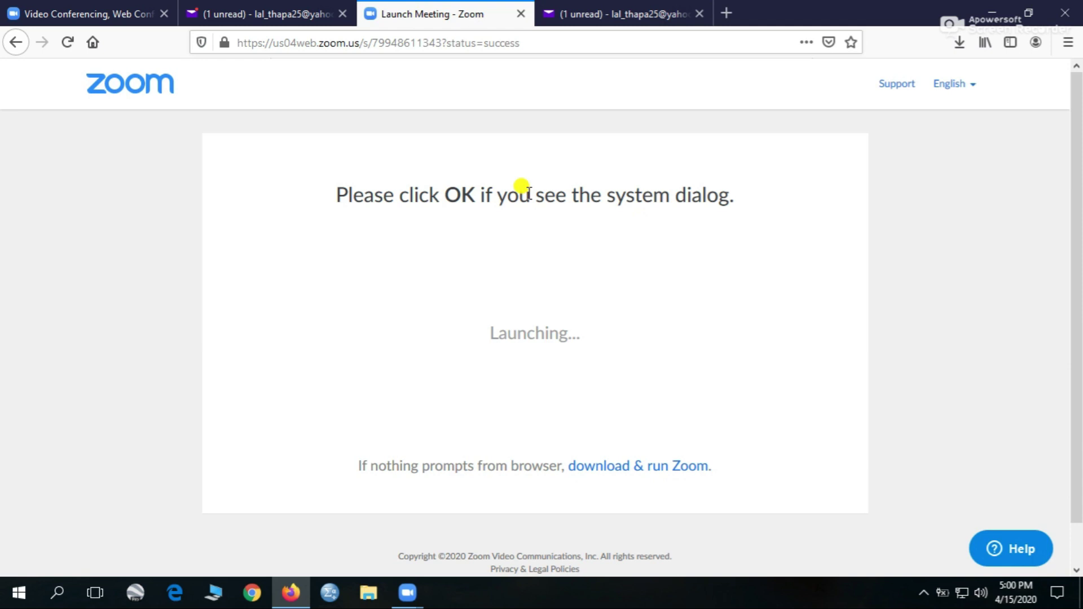
# - Close the Yahoo Mail tab, bring the Zoom meeting forward, and toggle full screen on and off
pyautogui.click(342, 14)
pyautogui.moveTo(408, 592)
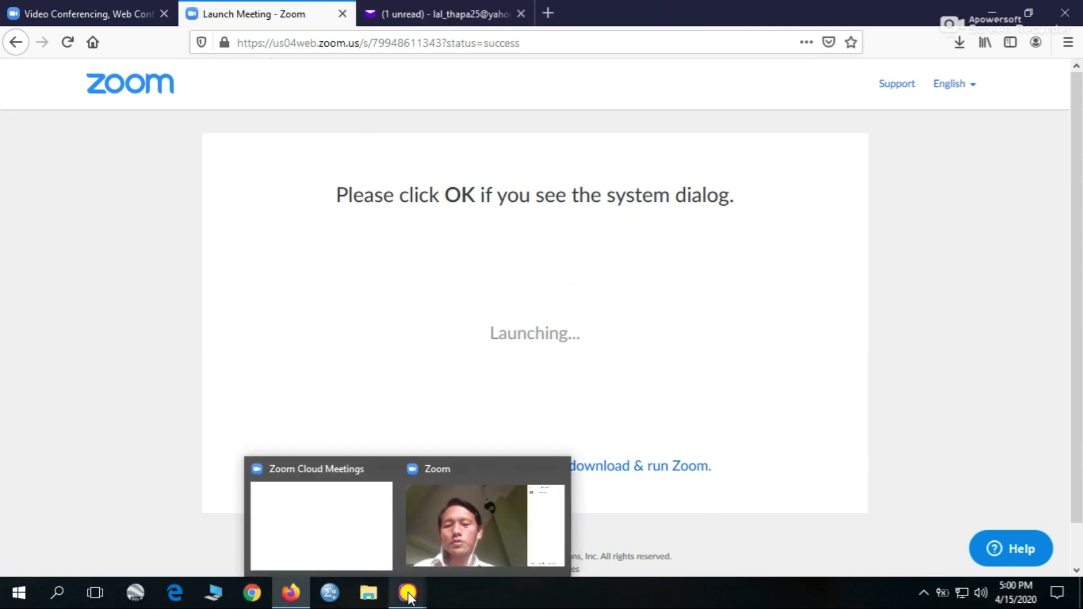
pyautogui.click(407, 527)
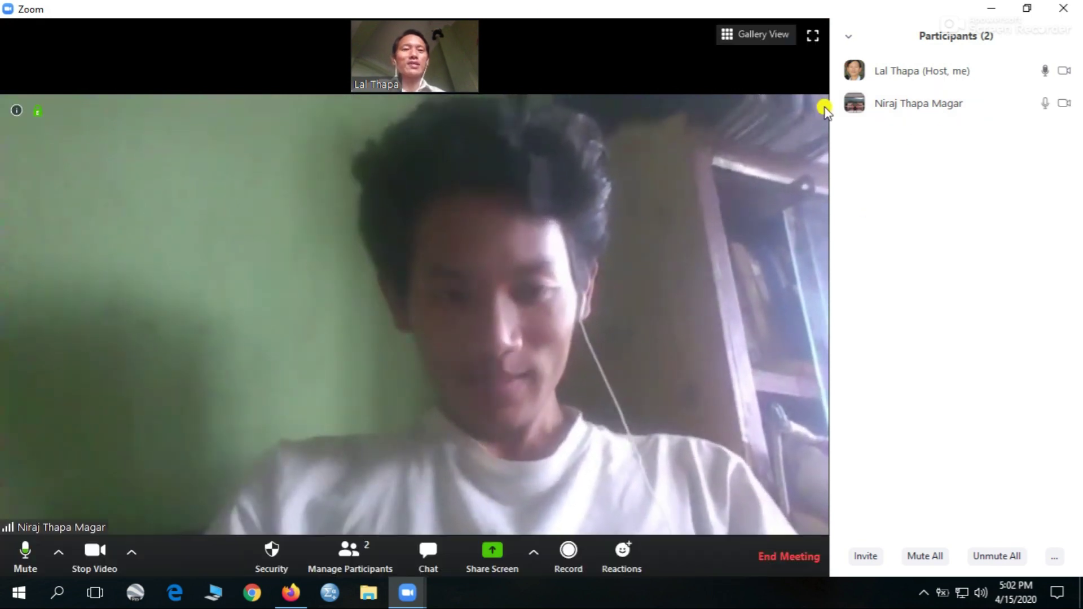
pyautogui.click(813, 35)
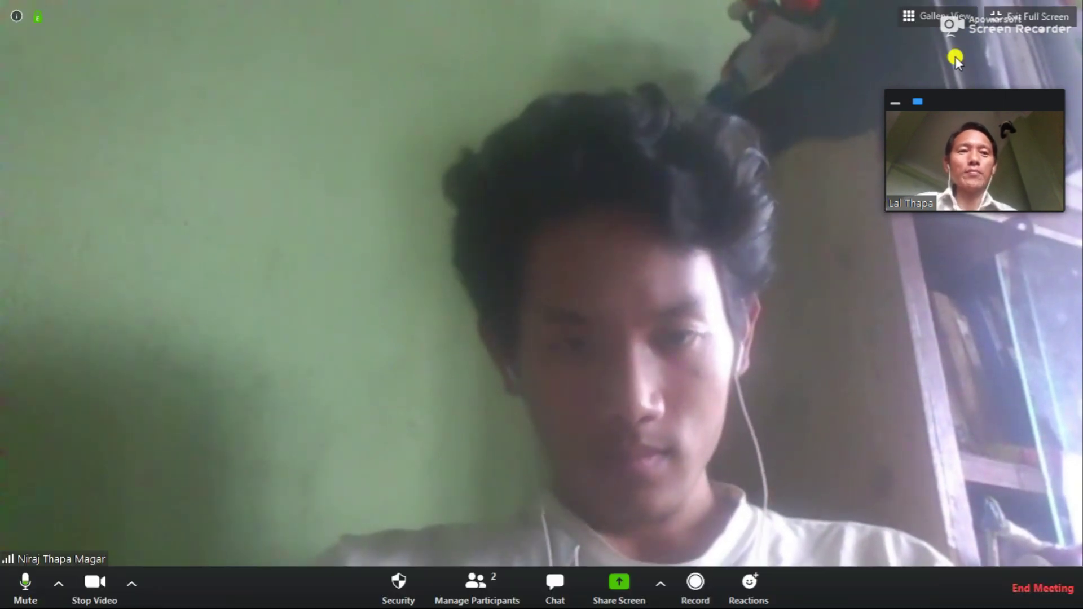
pyautogui.click(1027, 16)
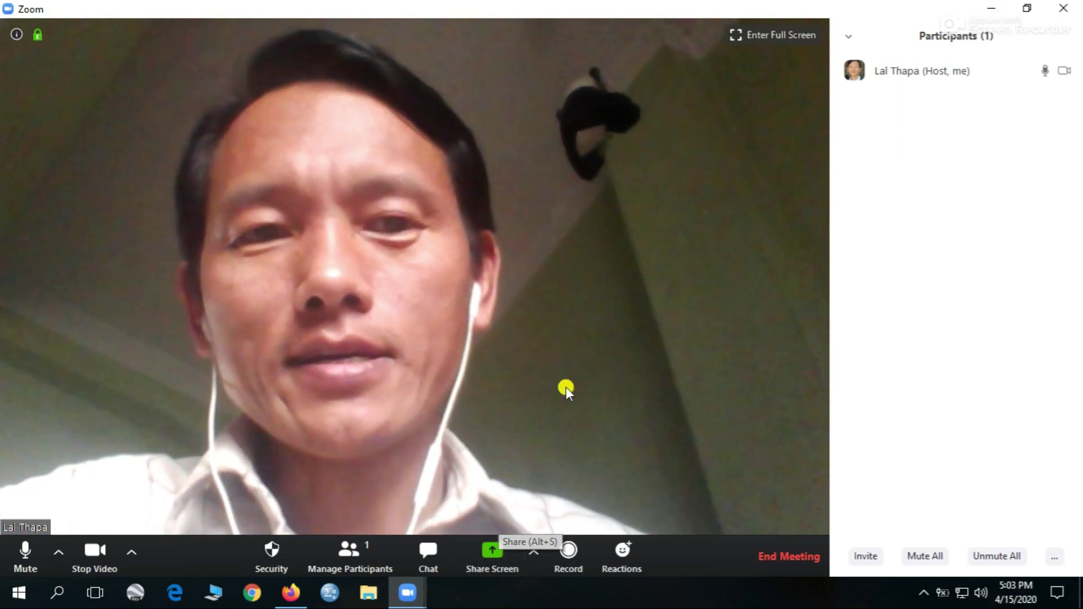
# - Share the entire screen and open the 'What is research' presentation from the desktop
pyautogui.click(493, 552)
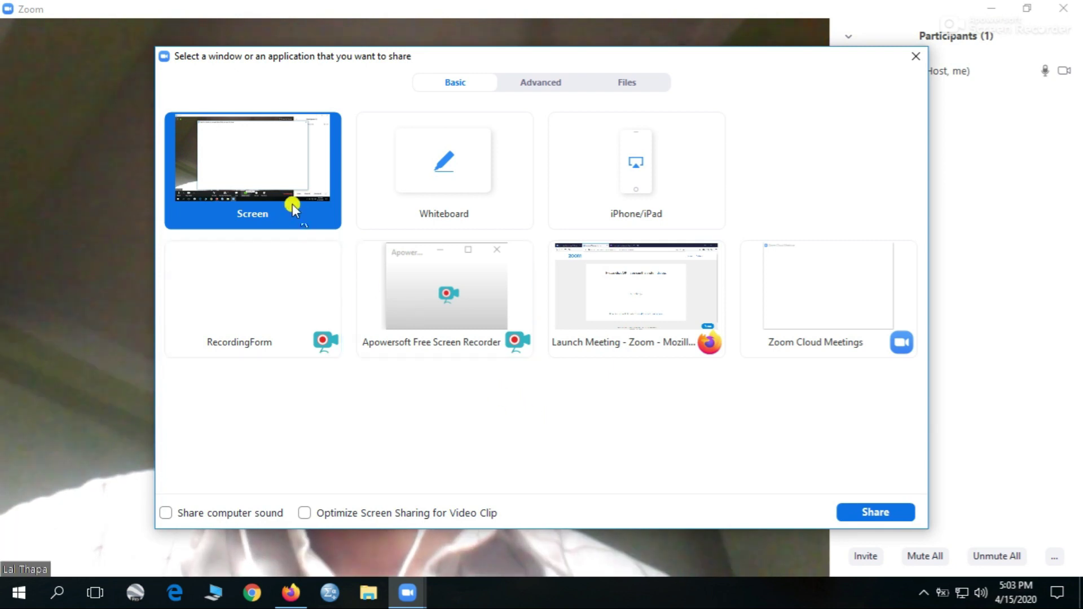
pyautogui.doubleClick(273, 177)
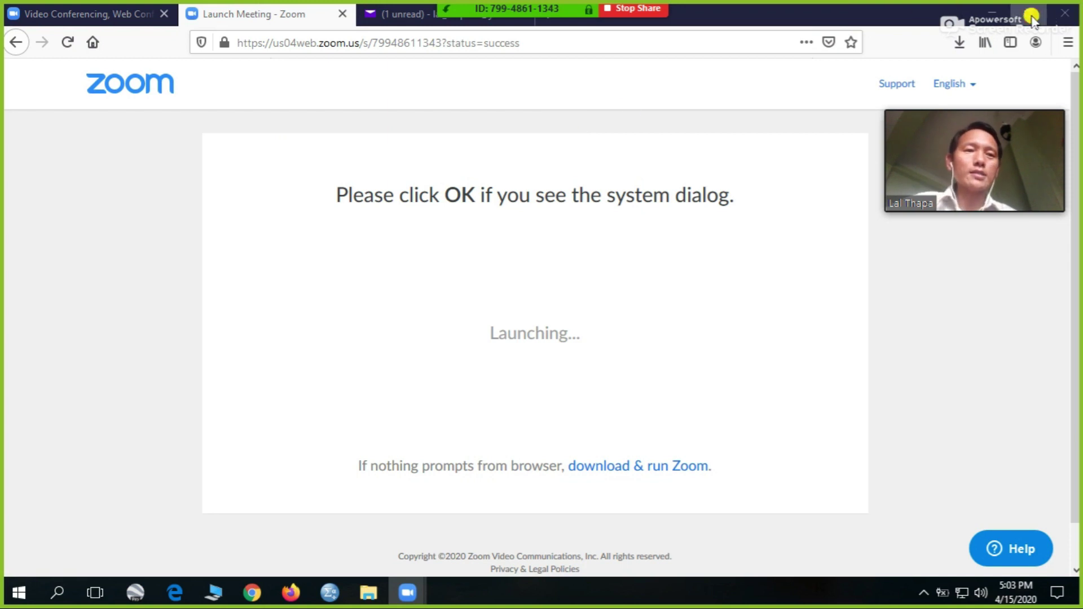
pyautogui.click(991, 14)
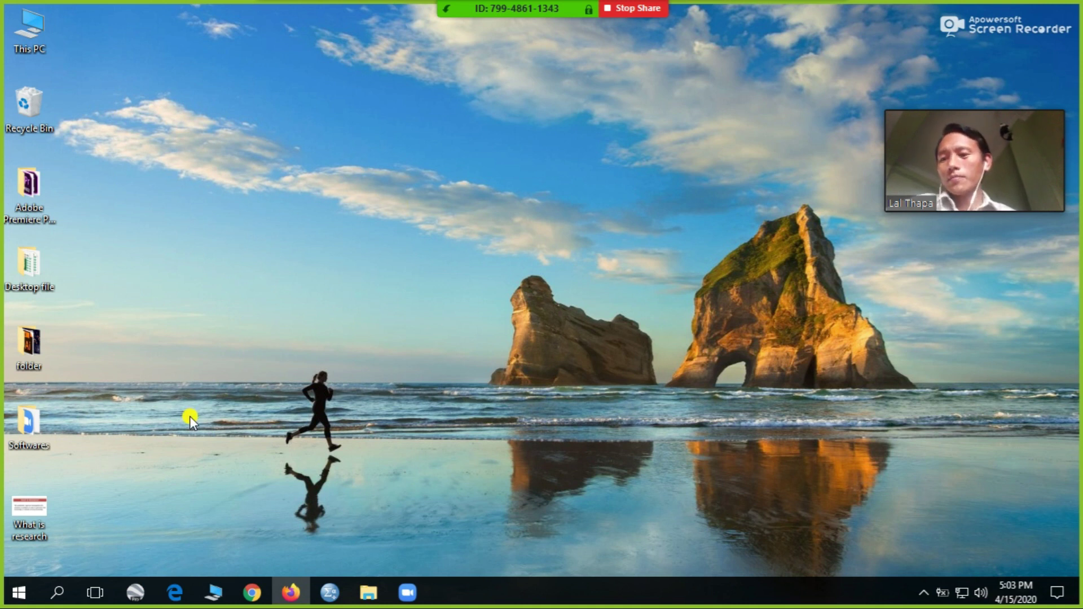
pyautogui.doubleClick(36, 509)
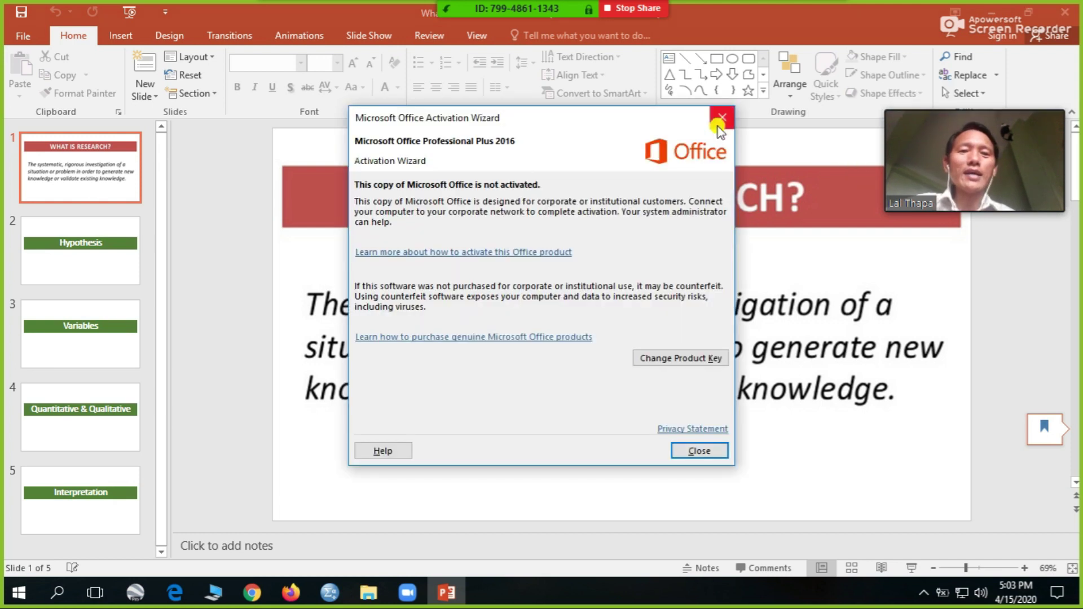
# - Dismiss the activation warning and run the slide show through all five slides to Interpretation
pyautogui.click(723, 117)
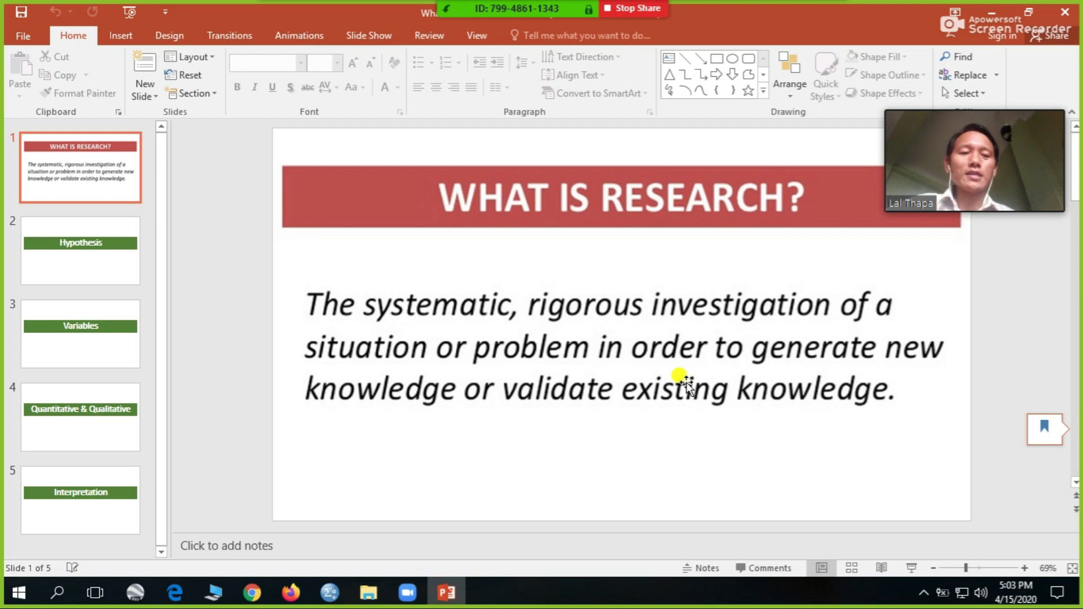
pyautogui.click(915, 568)
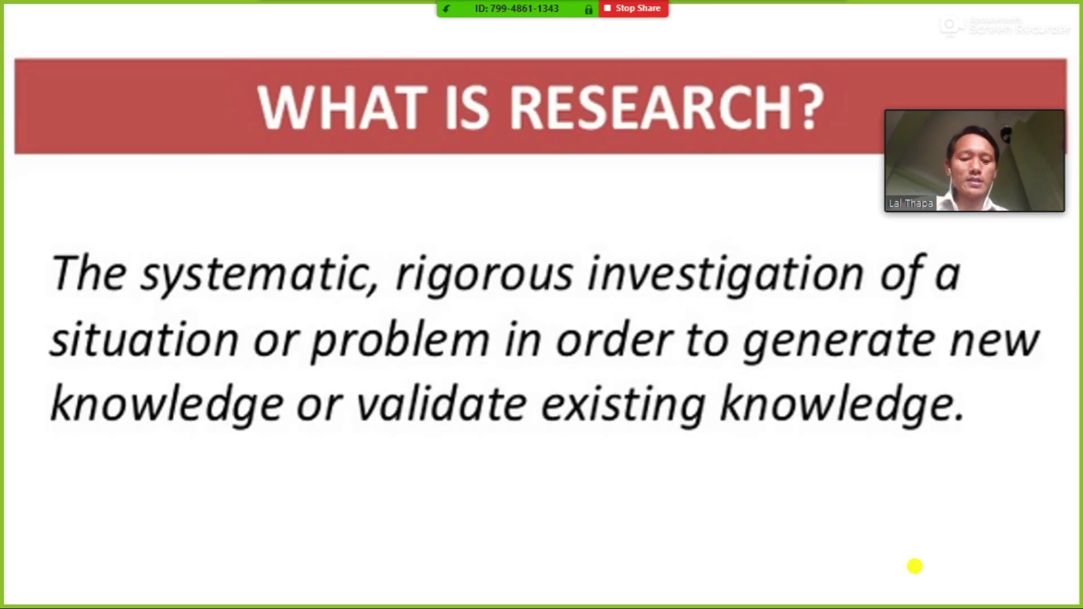
pyautogui.click(915, 566)
pyautogui.click(915, 567)
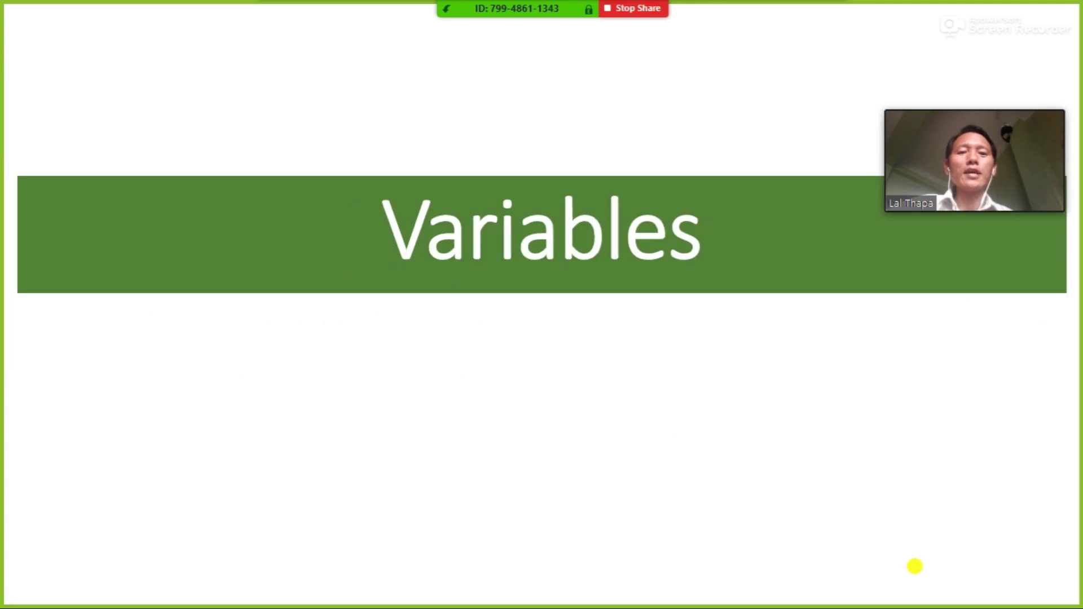
pyautogui.click(915, 567)
pyautogui.click(915, 567)
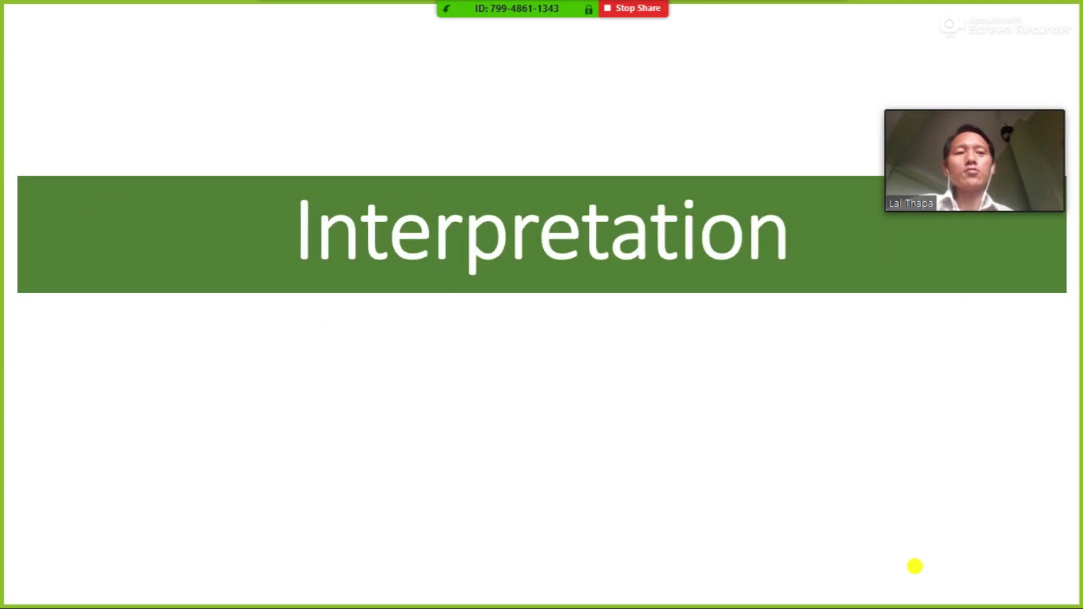
pyautogui.click(915, 567)
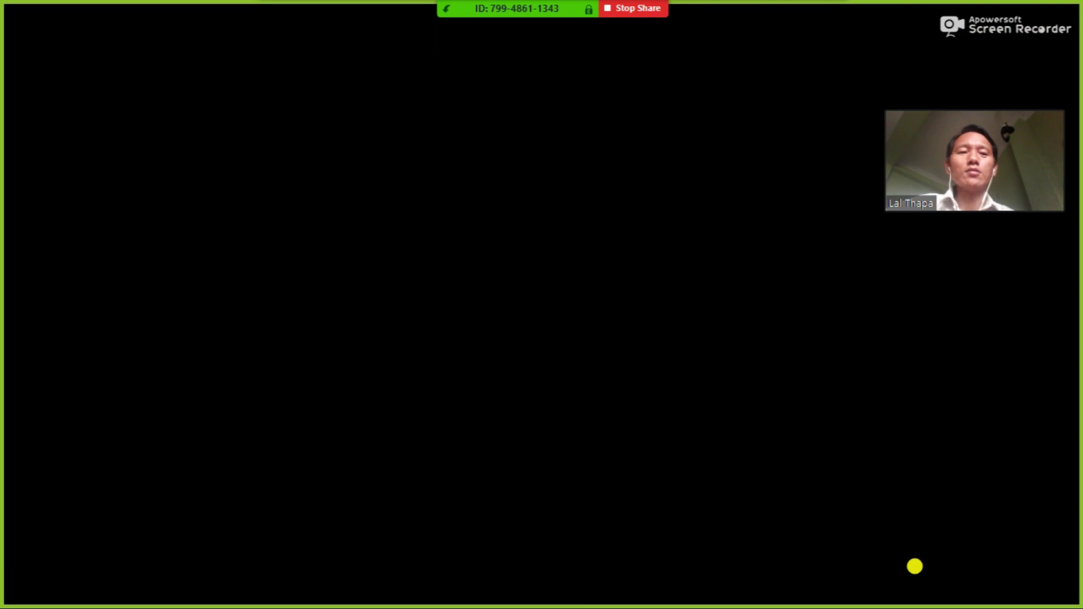
# - Return to the Interpretation slide, exit the slide show, and close PowerPoint
pyautogui.press('Left')
pyautogui.press('Escape')
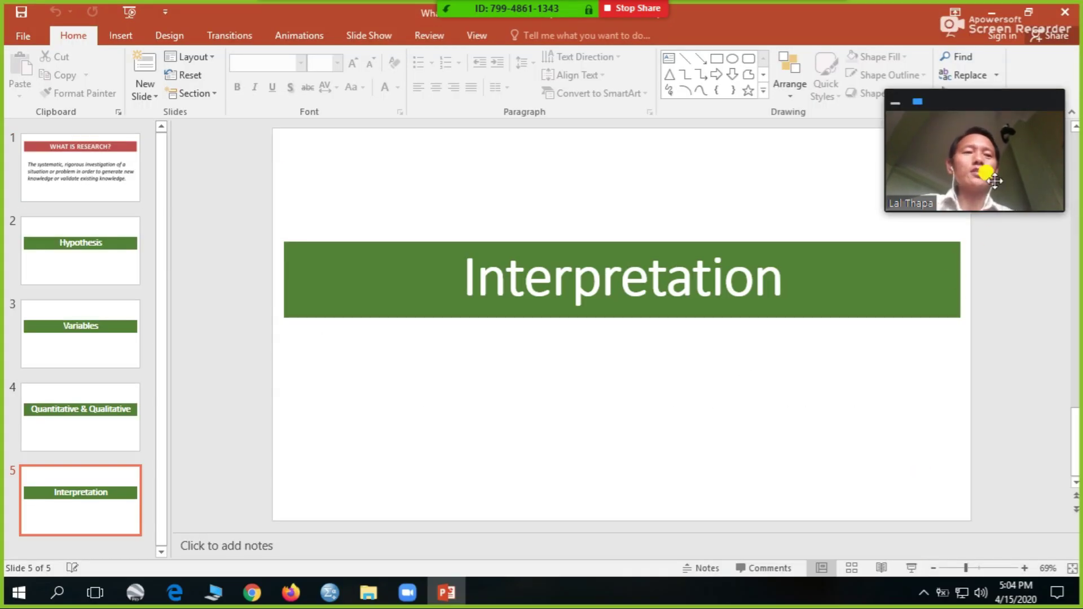
pyautogui.click(1066, 14)
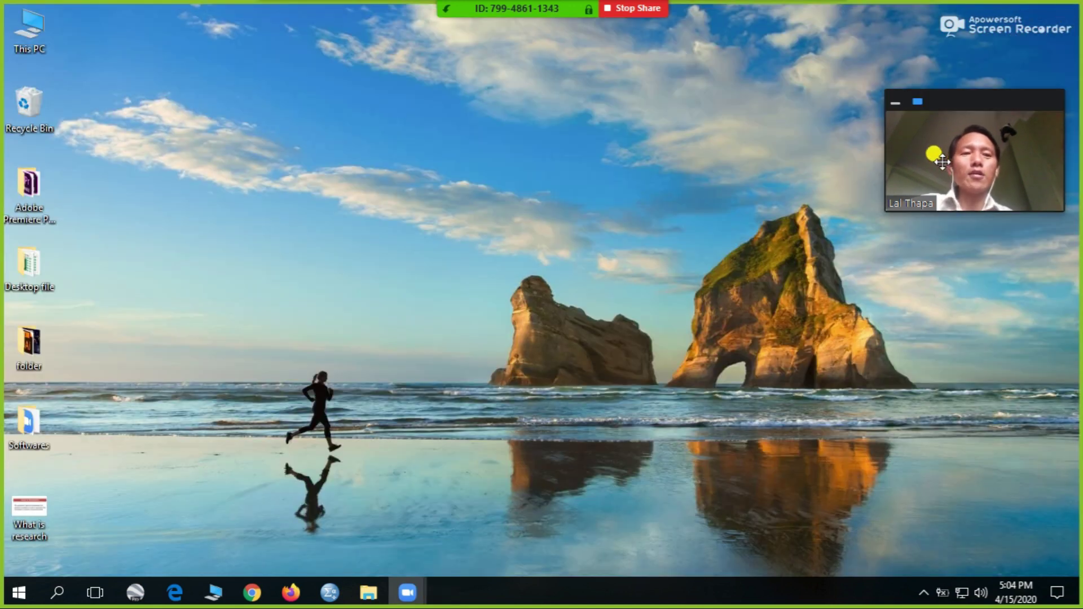
# - Stop sharing the screen from the sharing toolbar at the top
pyautogui.moveTo(547, 11)
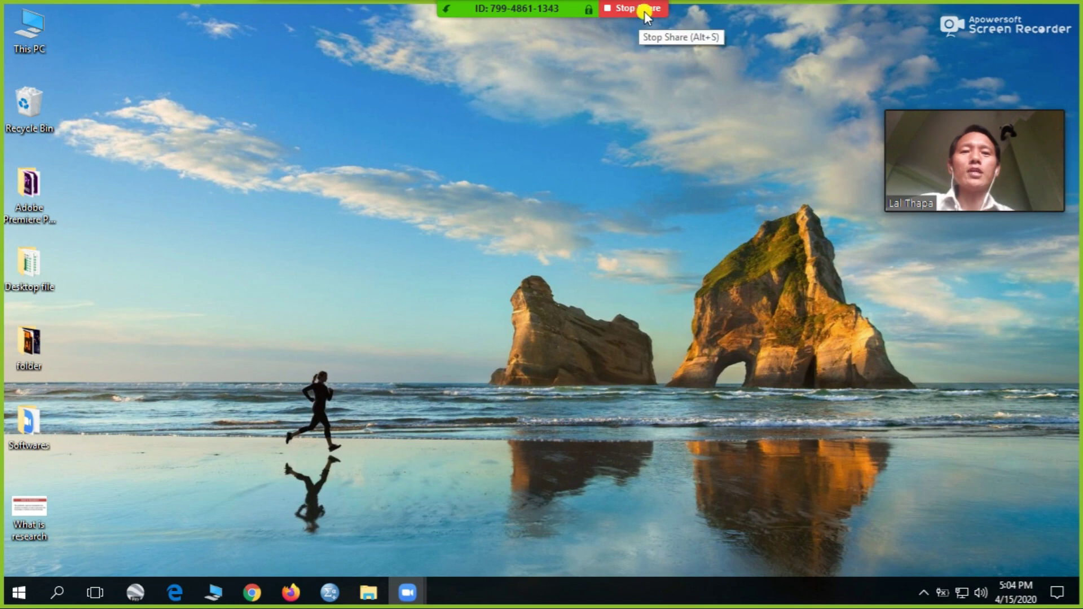
pyautogui.click(644, 12)
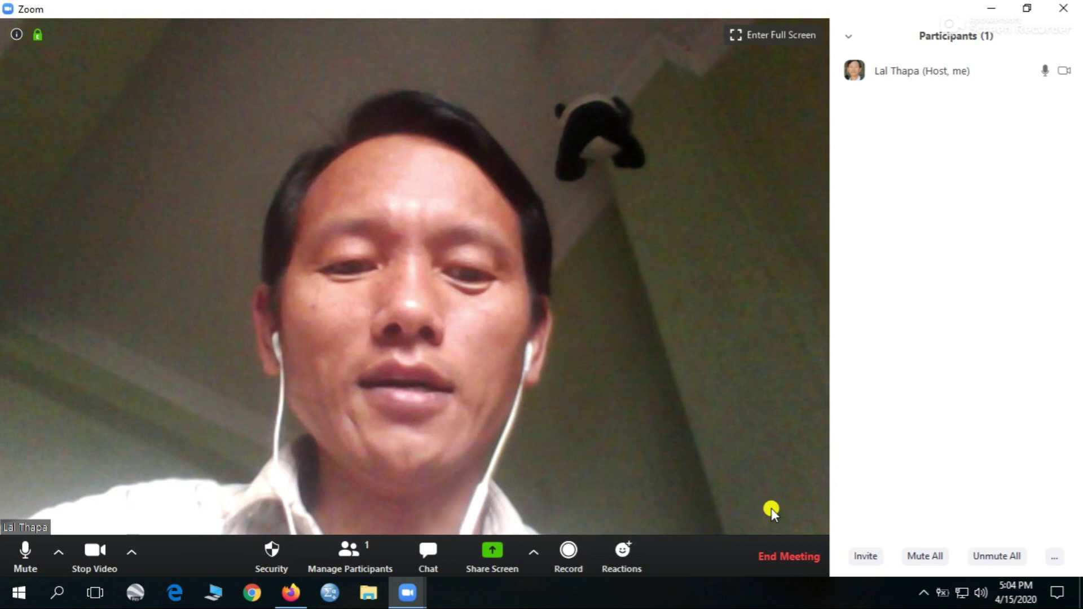
# - End the meeting for all participants and close the Zoom Cloud Meetings window
pyautogui.click(794, 558)
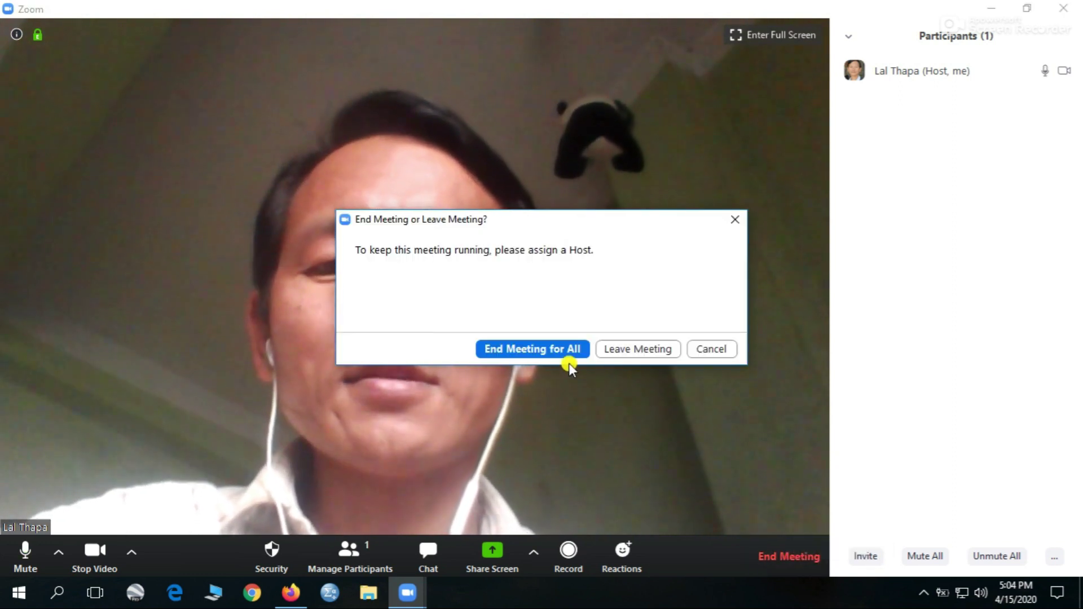
pyautogui.click(545, 350)
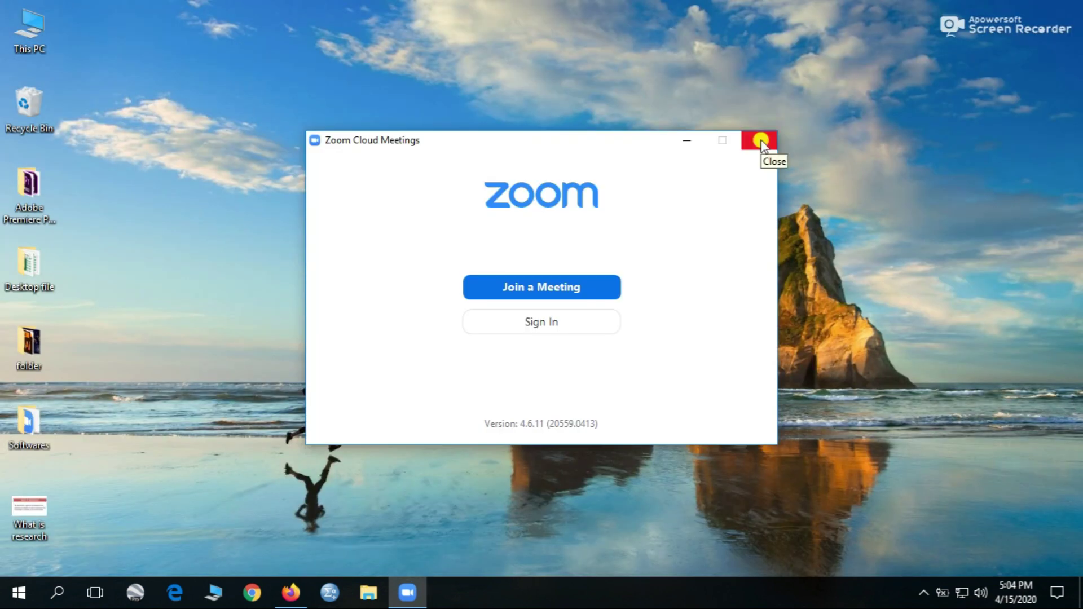
pyautogui.click(761, 141)
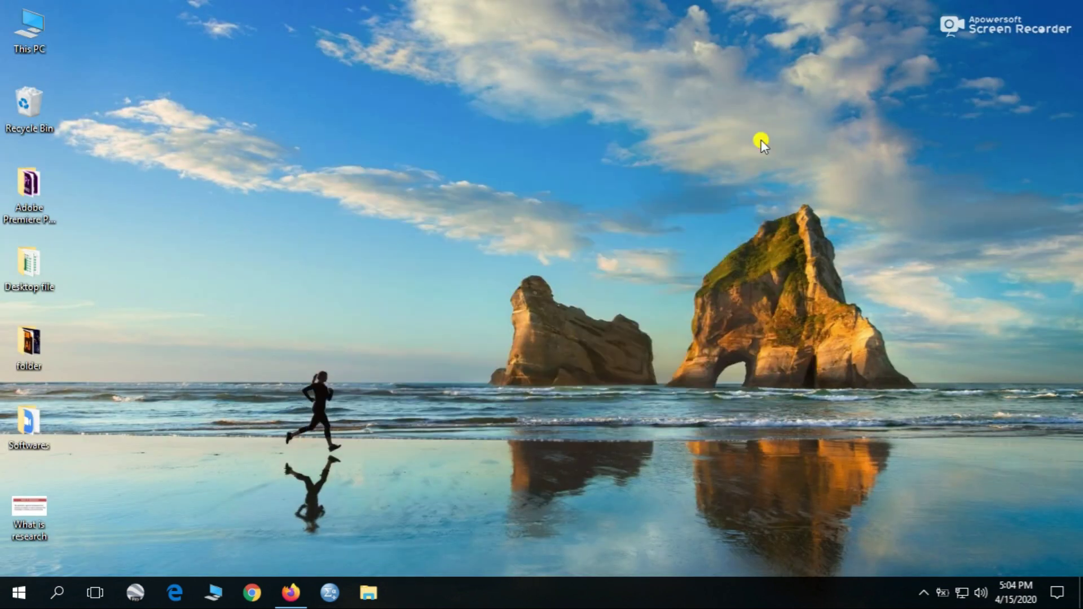